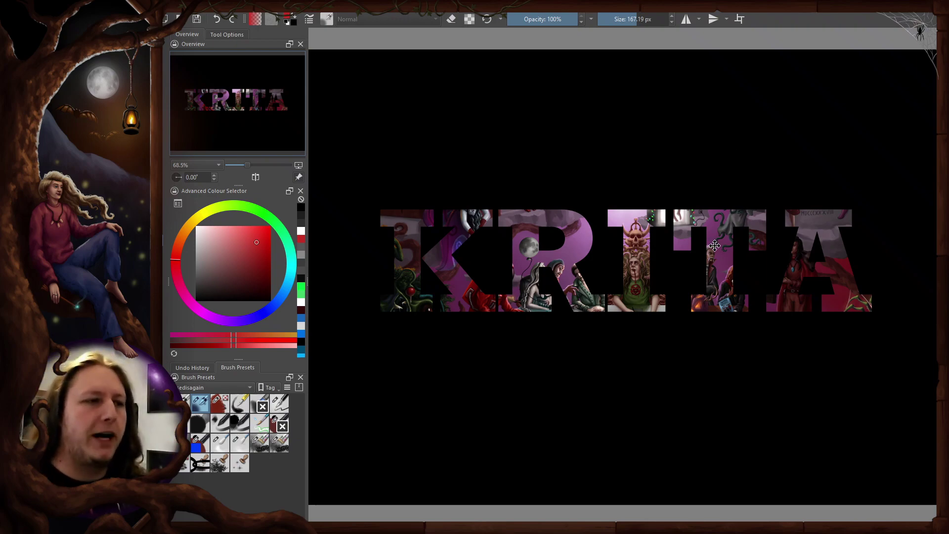
Drag the KRITA layer content up about 60 px with the Move tool.
mouse_move(718, 242)
left_mouse_down()
mouse_move(721, 225)
mouse_move(706, 255)
mouse_move(722, 248)
left_mouse_up()
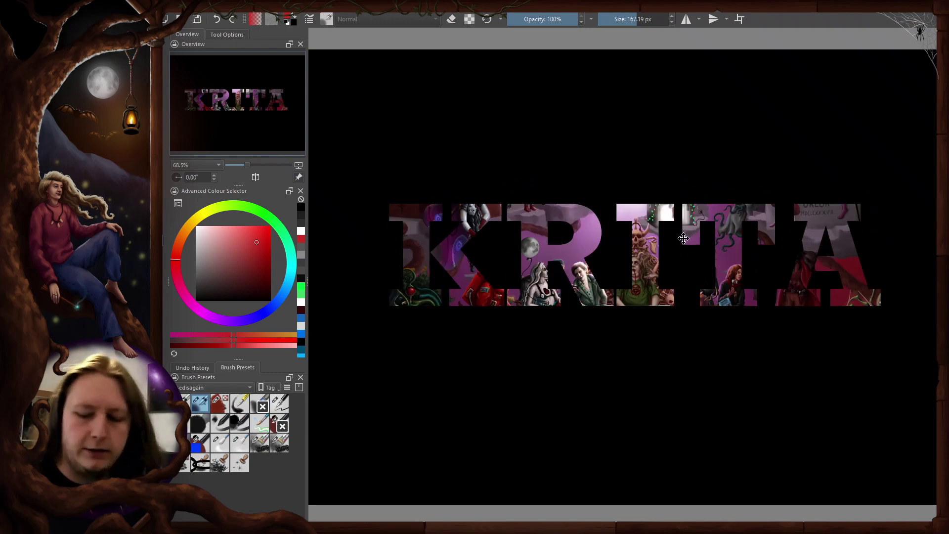
Scroll through the YouTube translucent-letters tutorial, then return to the Krita document.
key("alt+Tab")
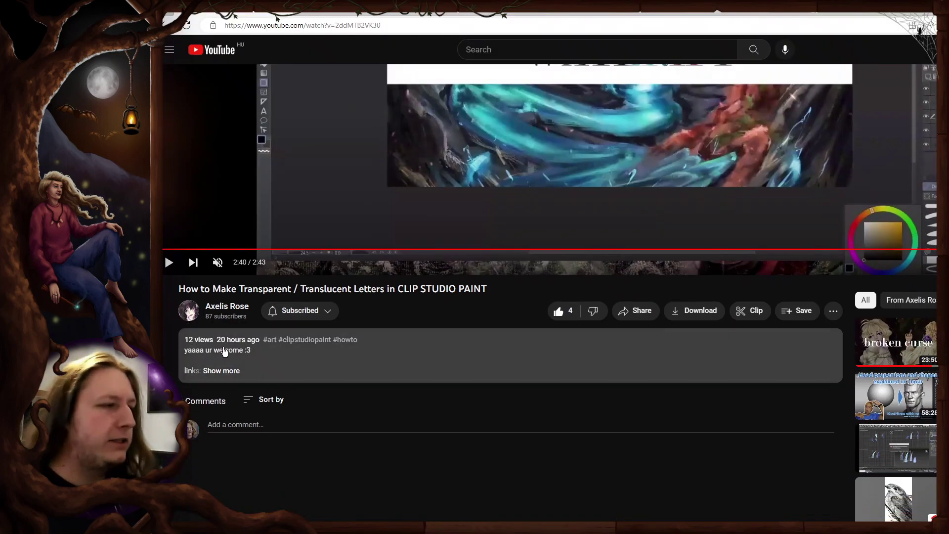
scroll(423, 326, "up", 4)
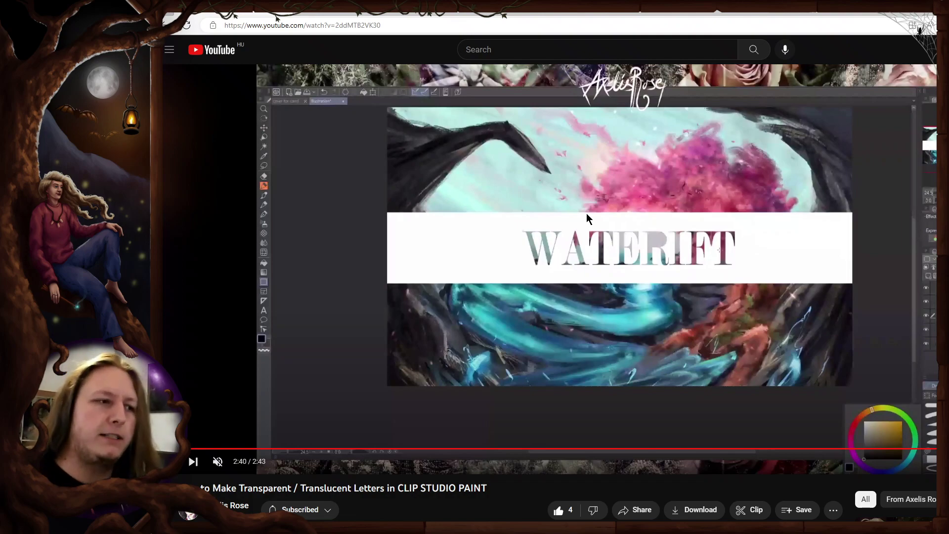
scroll(568, 293, "down", 4)
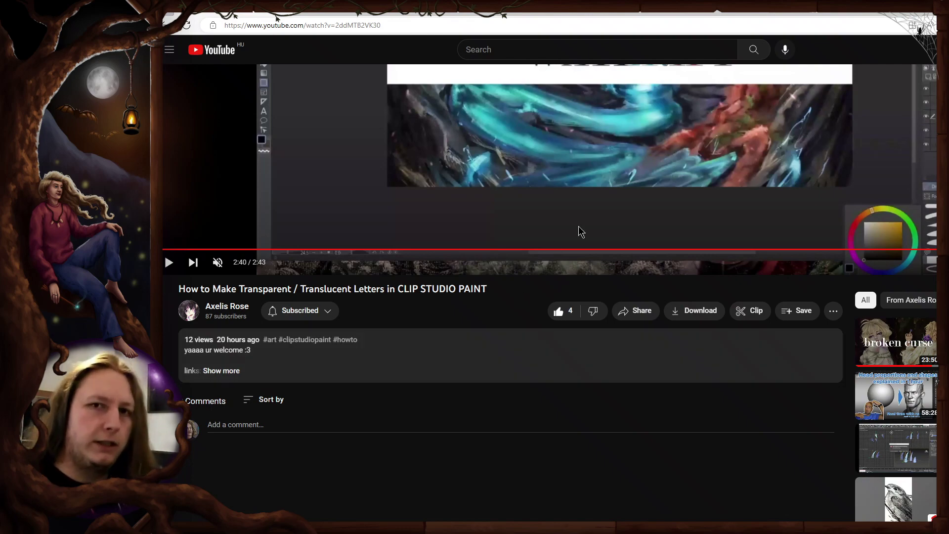
key("alt+Tab")
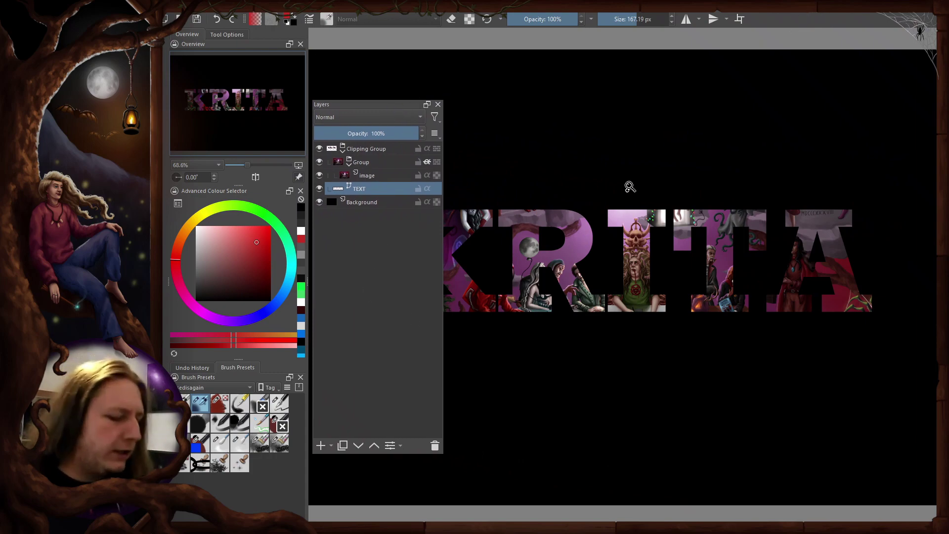
left_click_drag(630, 187, 681, 211)
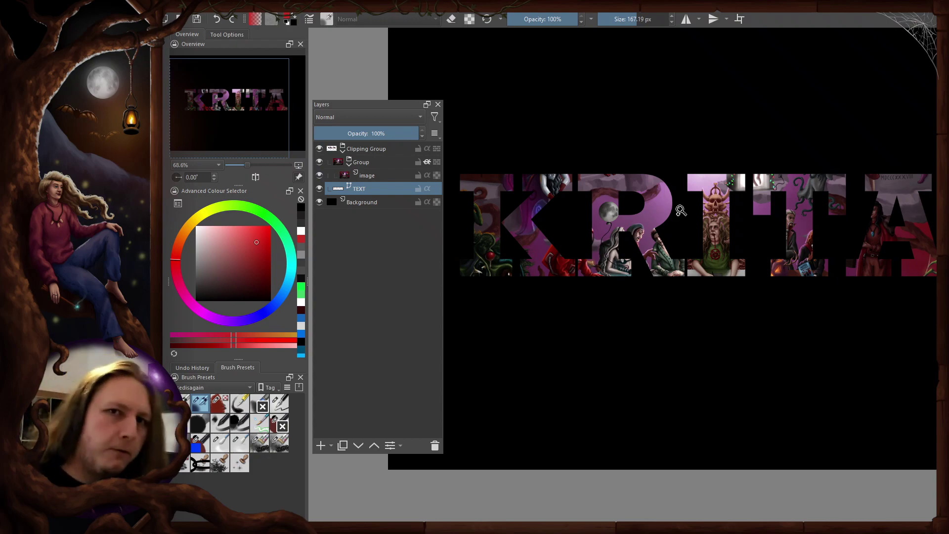
left_click(349, 164)
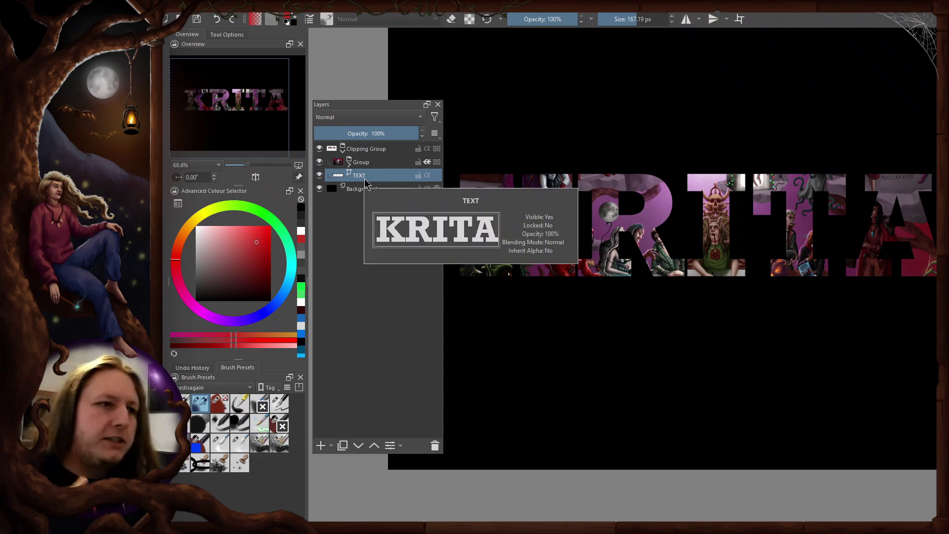
left_click(359, 148)
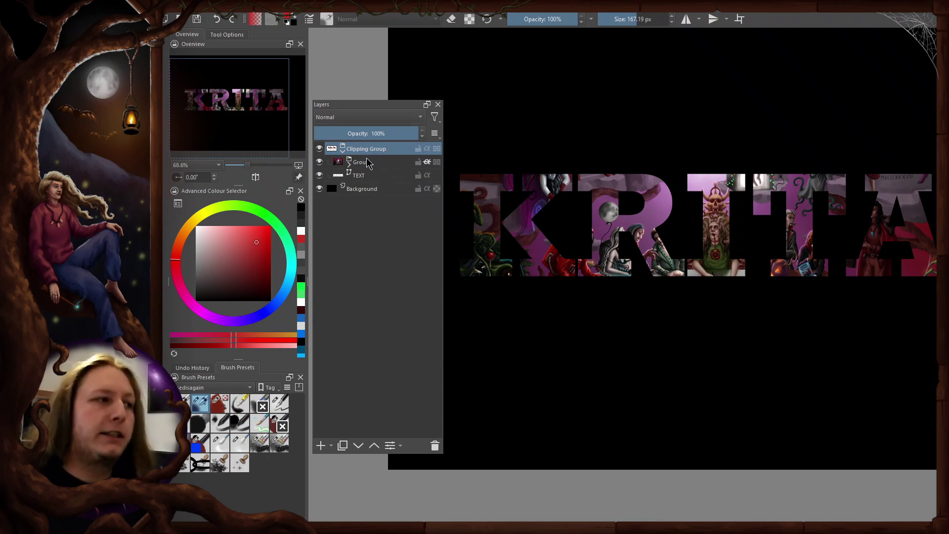
left_click(370, 162)
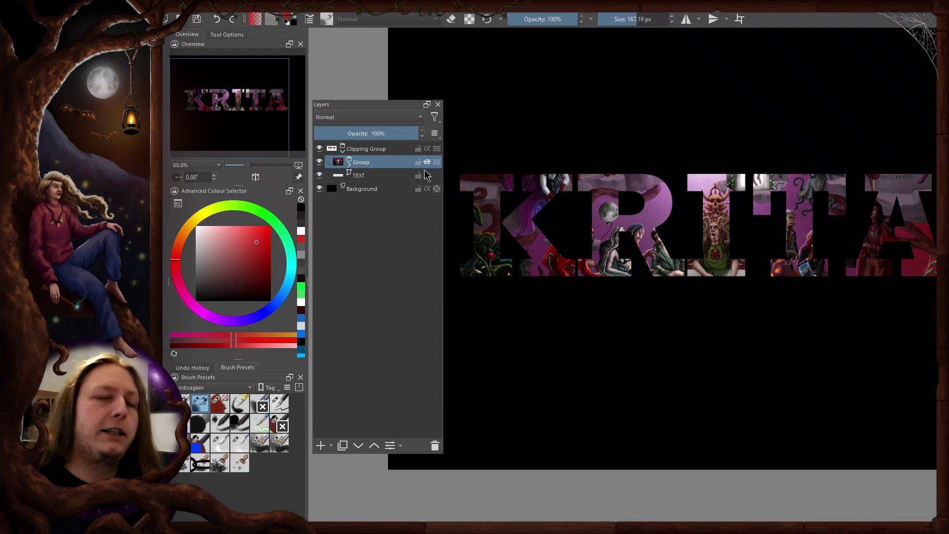
left_click(357, 177)
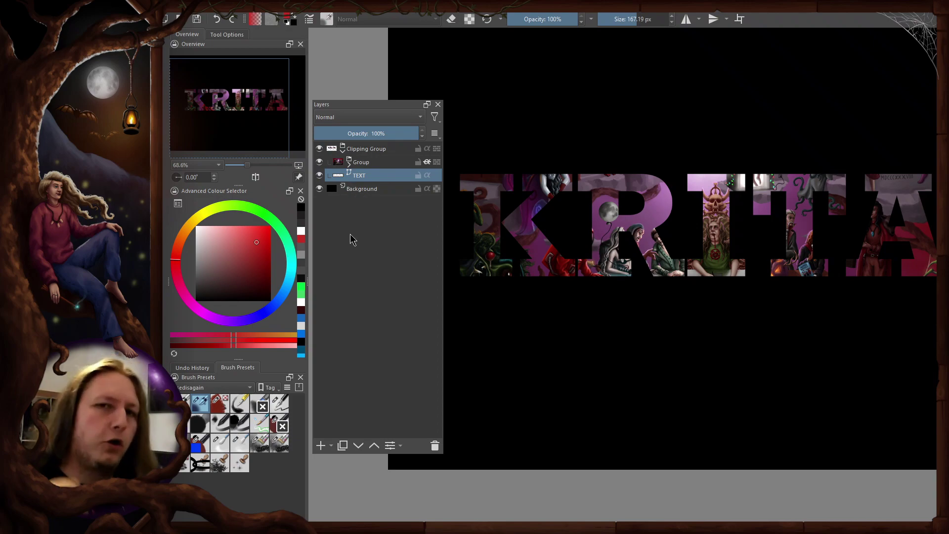
Pull the TEXT and image layers out of the clipping group and hide the image layer.
left_click(349, 163)
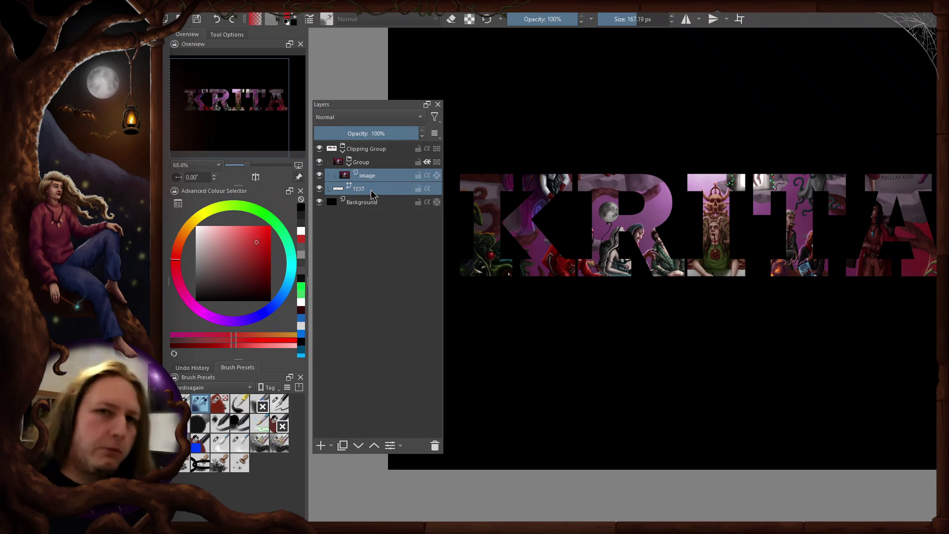
left_click(372, 175, "ctrl")
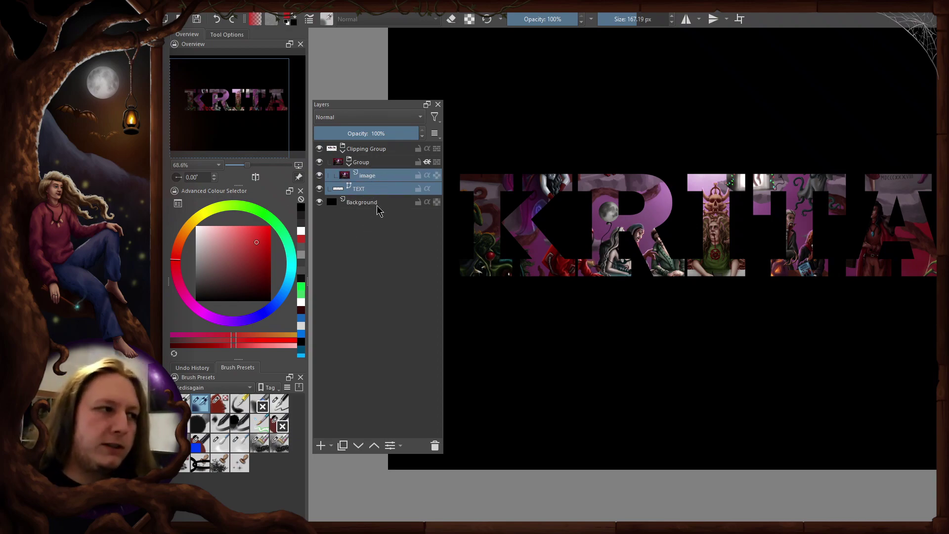
left_click_drag(388, 177, 361, 140)
left_click(319, 149)
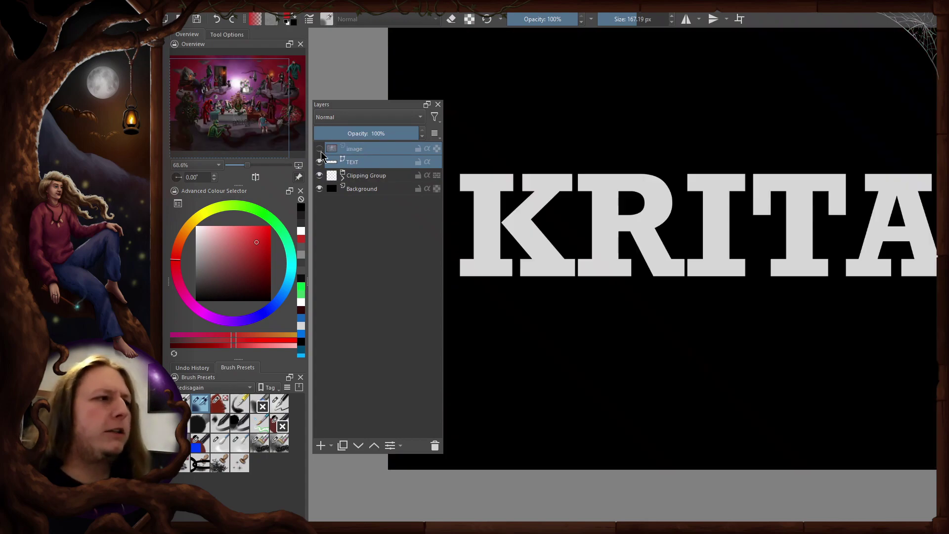
left_click(359, 165)
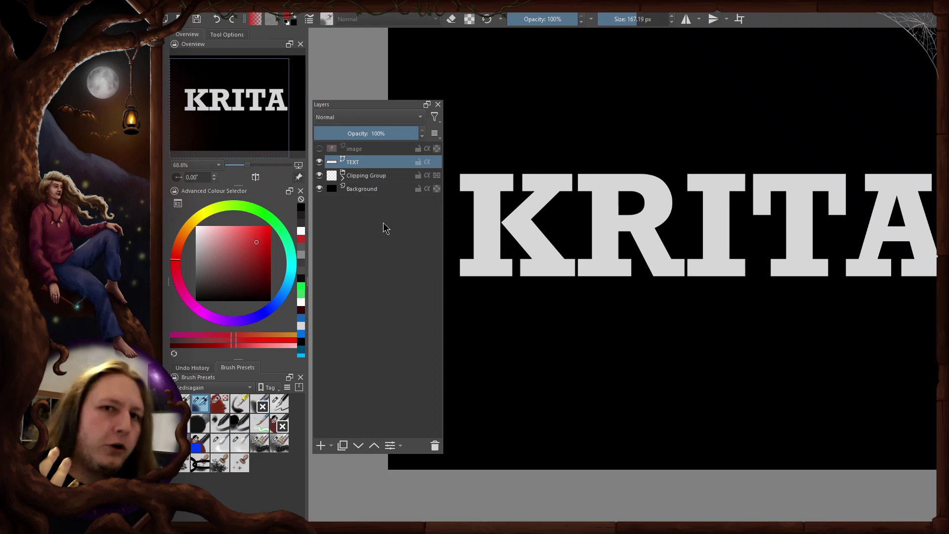
Set the foreground colour to white and move the TEXT layer above the image layer.
key("x")
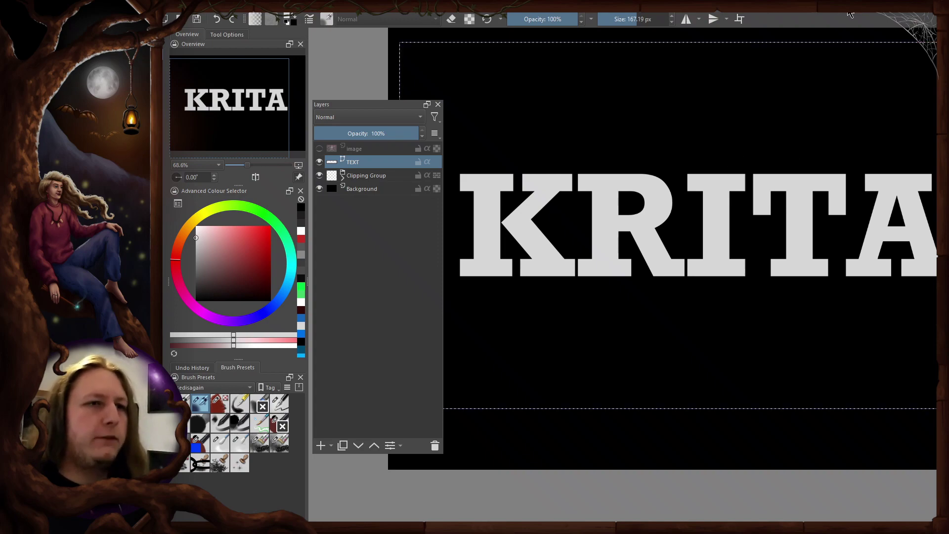
left_click(358, 150)
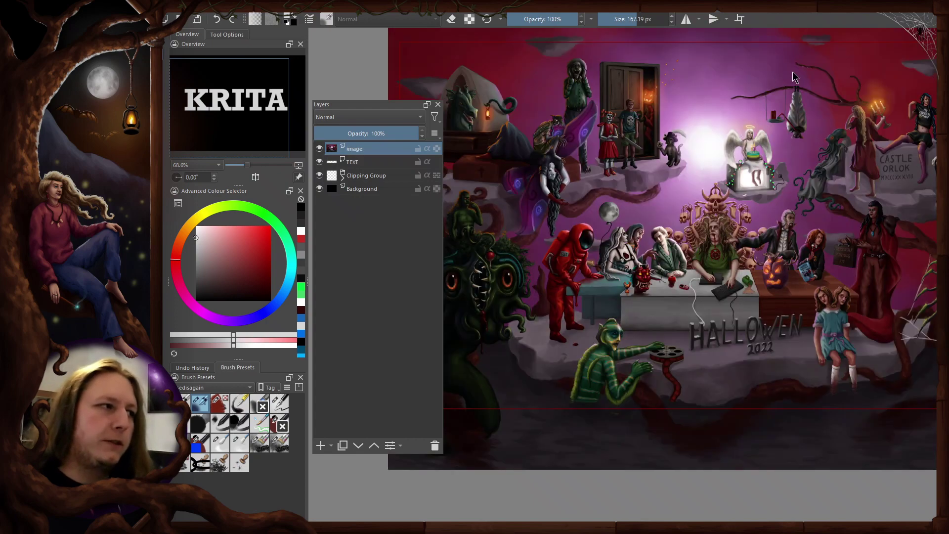
left_click(320, 149)
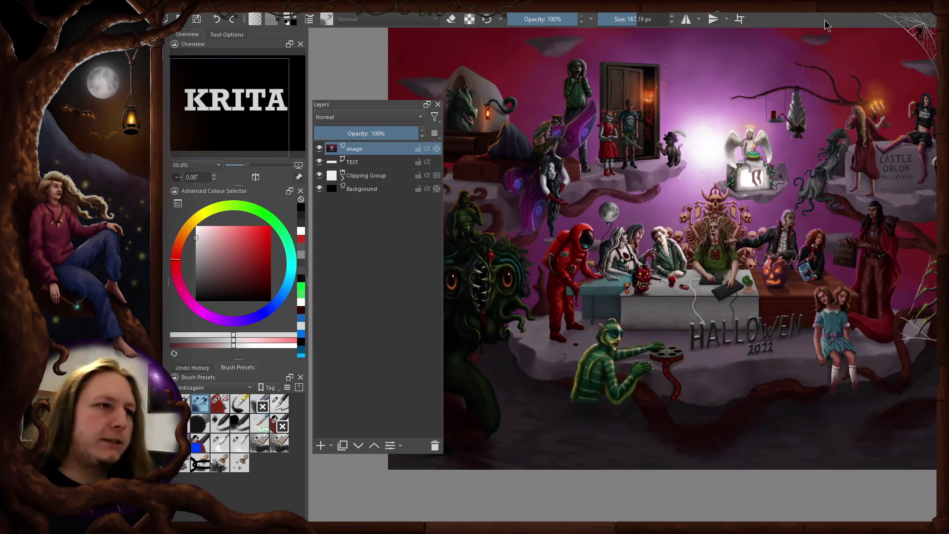
key("Tab")
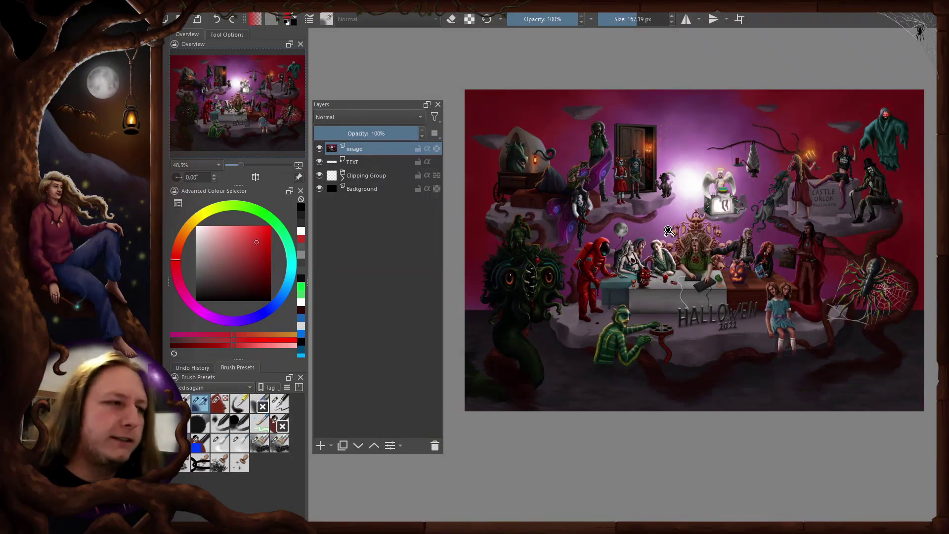
left_click_drag(442, 161, 359, 152)
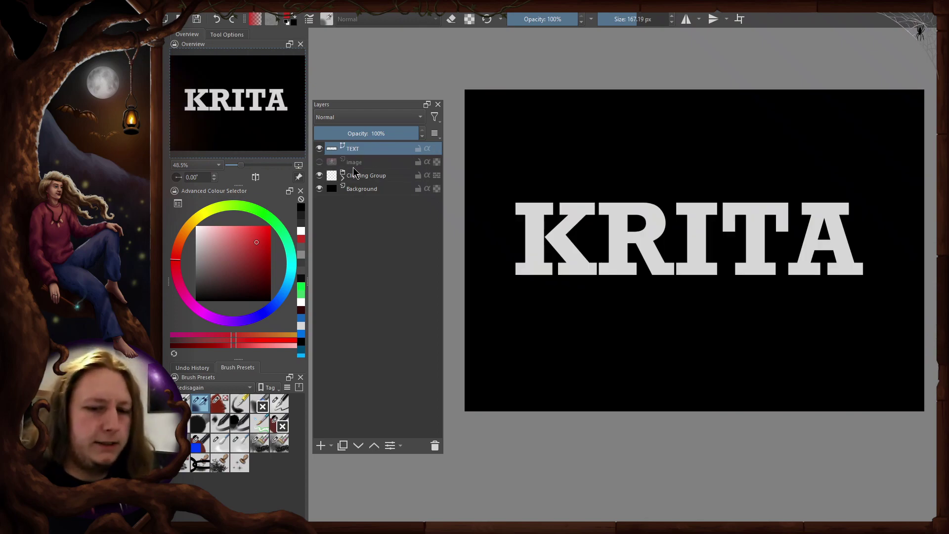
Create Clipping Group 1 from the TEXT layer and delete its unneeded mask layer.
key("ctrl+shift+g")
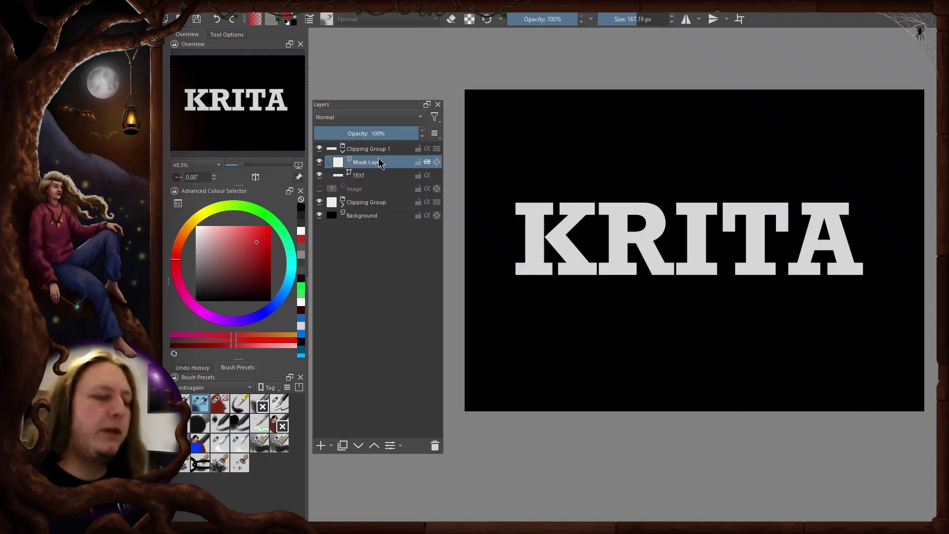
double_click(361, 150)
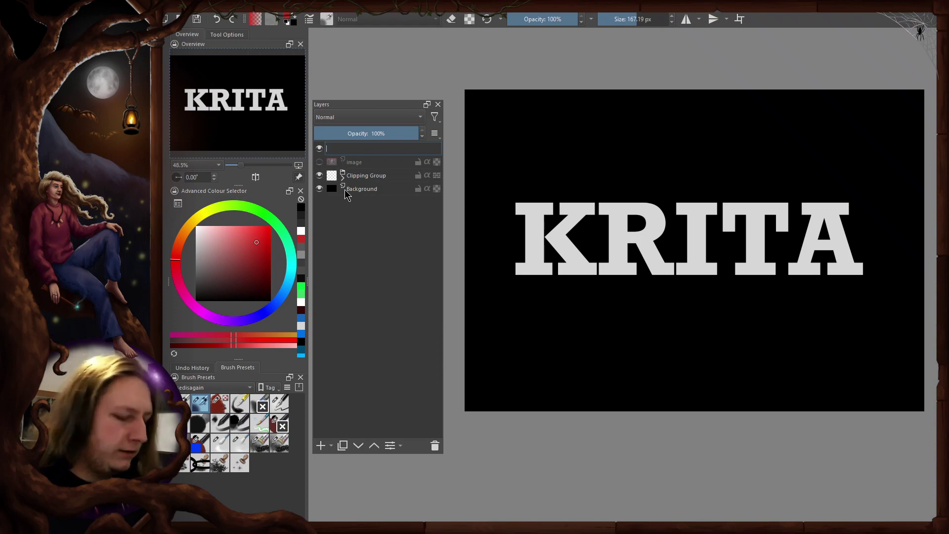
key("ctrl+z")
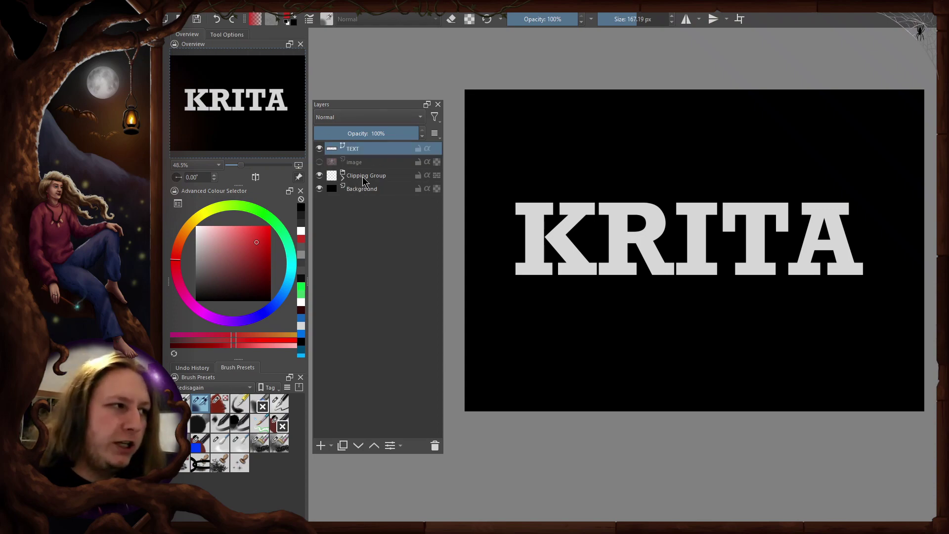
key("ctrl+shift+g")
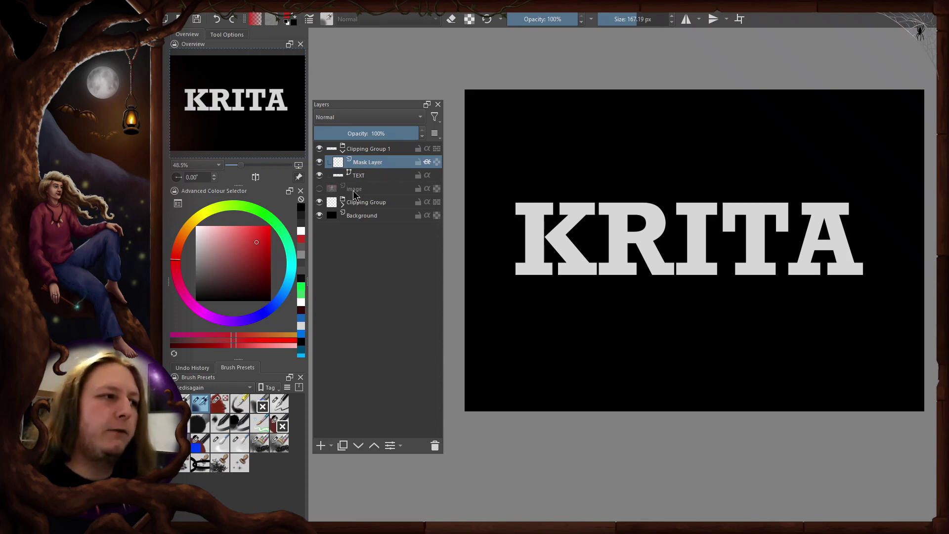
left_click(435, 446)
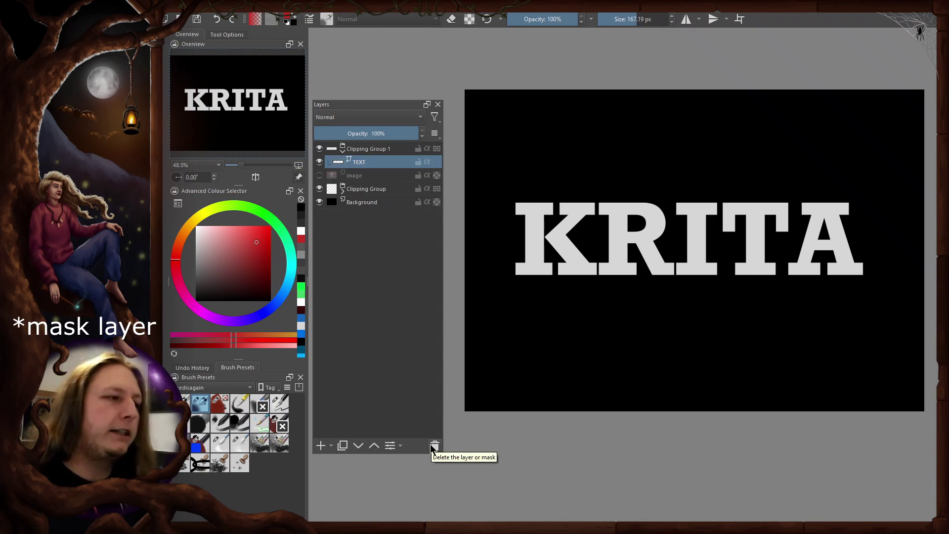
Show the image layer, wrap it in Group 2, and move it into Clipping Group 1 above TEXT.
left_click(353, 175)
left_click(319, 175)
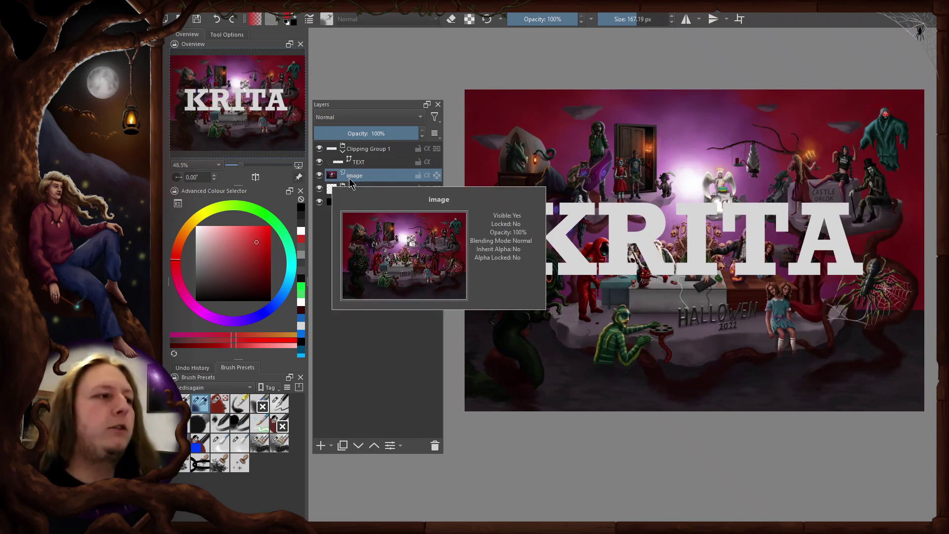
key("ctrl+g")
left_click_drag(349, 179, 361, 164)
mouse_move(344, 197)
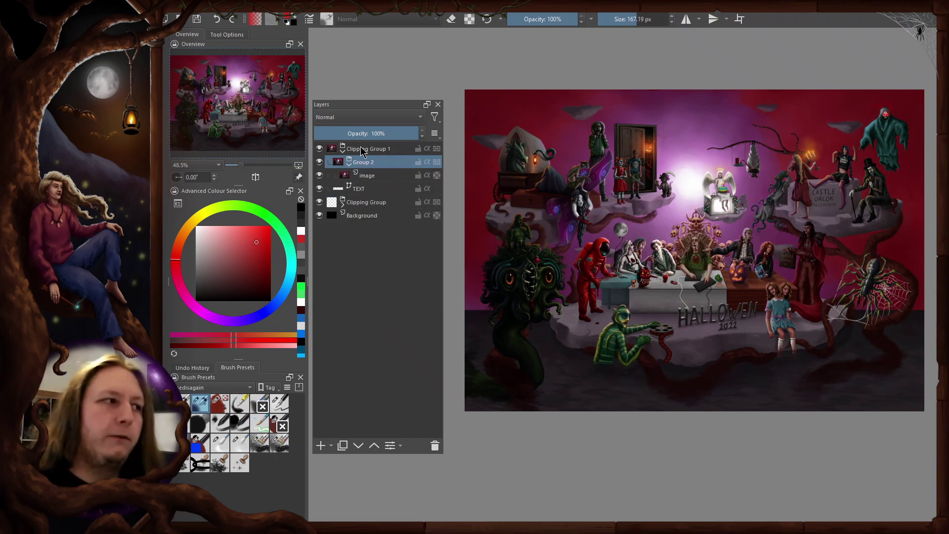
mouse_move(426, 170)
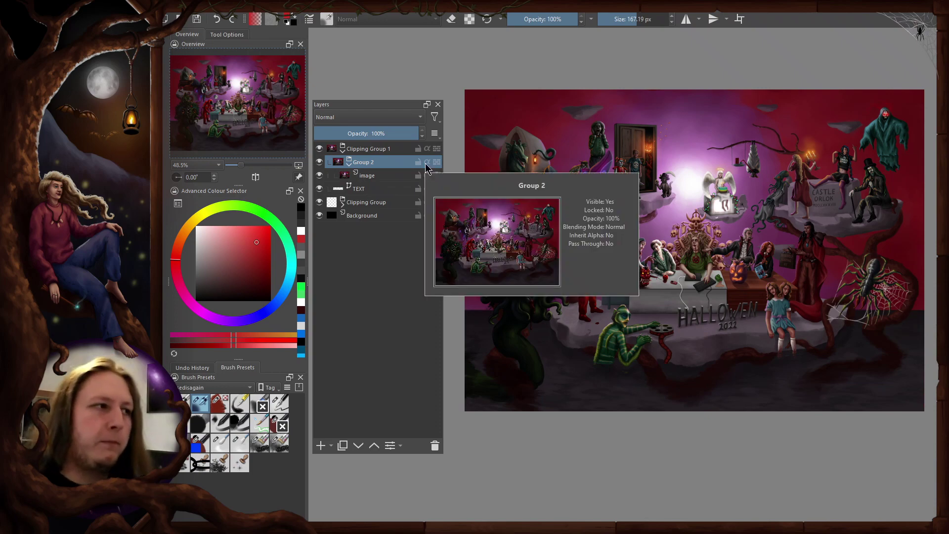
Turn on inherit alpha for Group 2 to clip the Halloween painting into the KRITA letters, then review the layers.
left_click(427, 161)
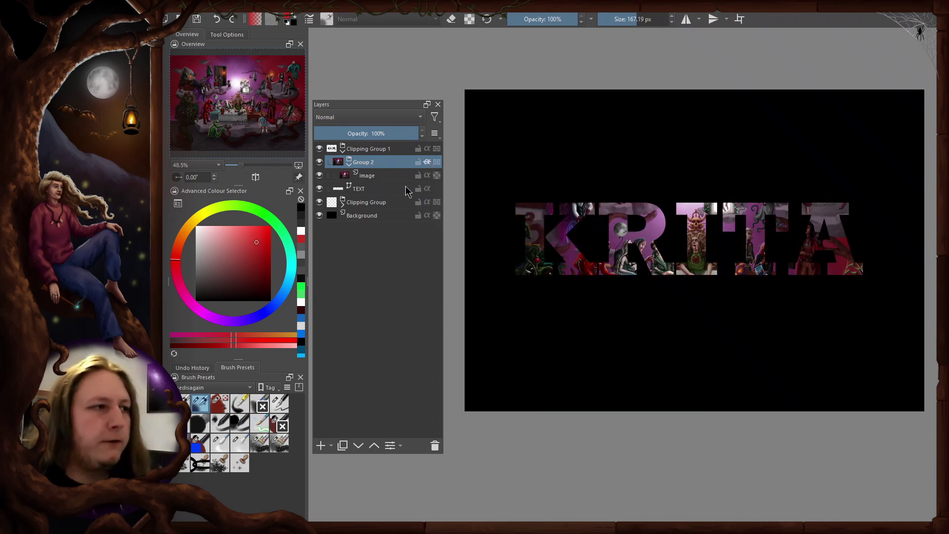
scroll(685, 254, "up", 2)
left_click(349, 163)
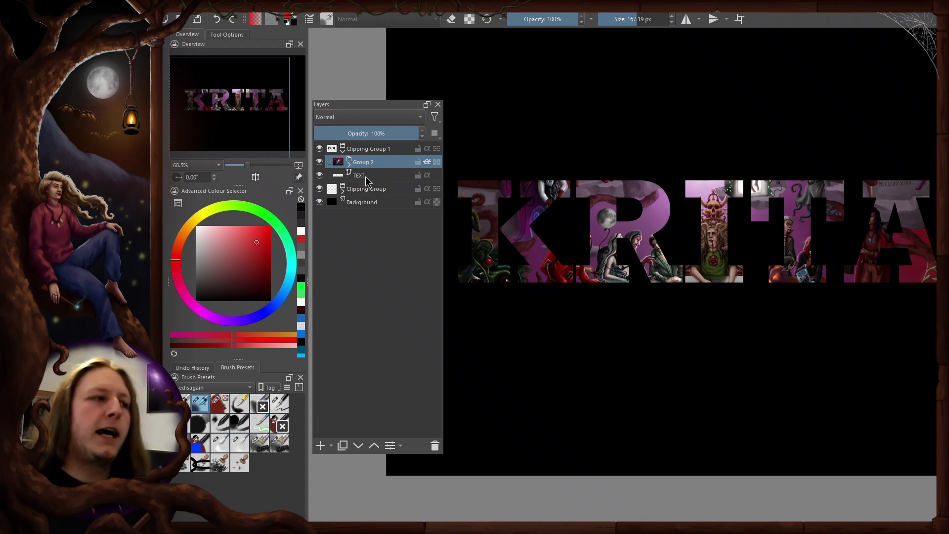
left_click(367, 177)
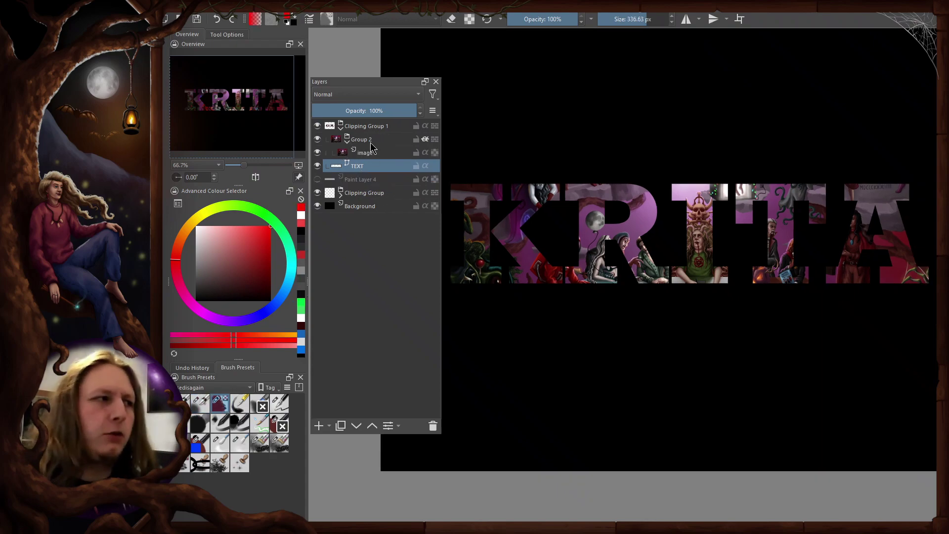
left_click(369, 140)
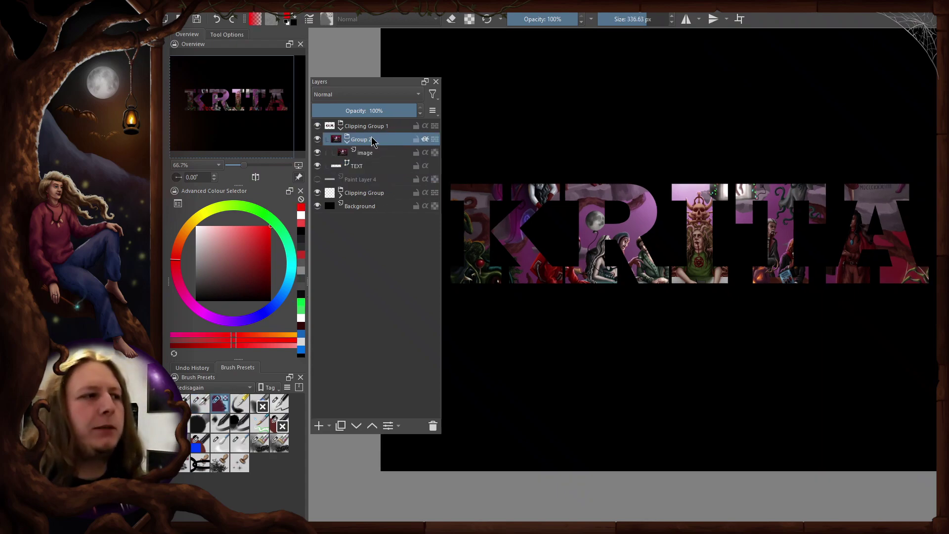
left_click(354, 169)
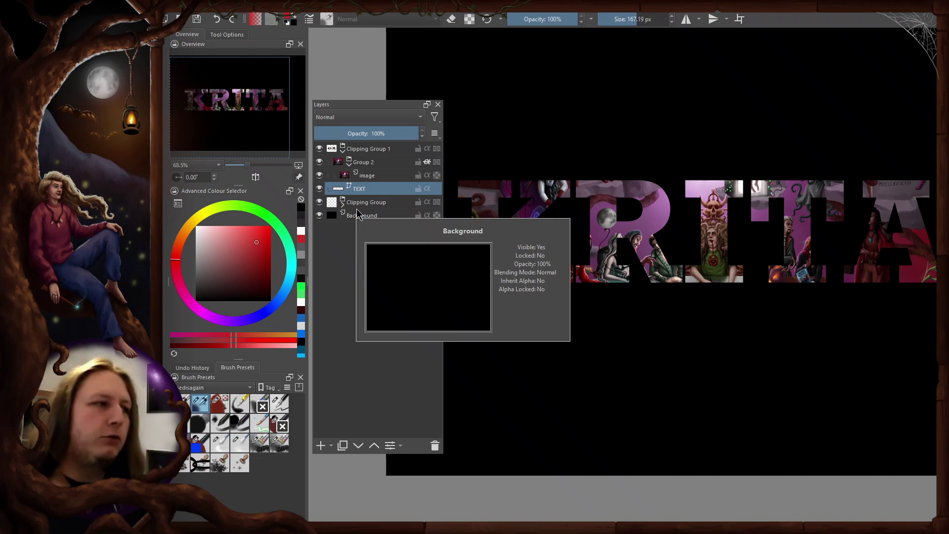
mouse_move(361, 180)
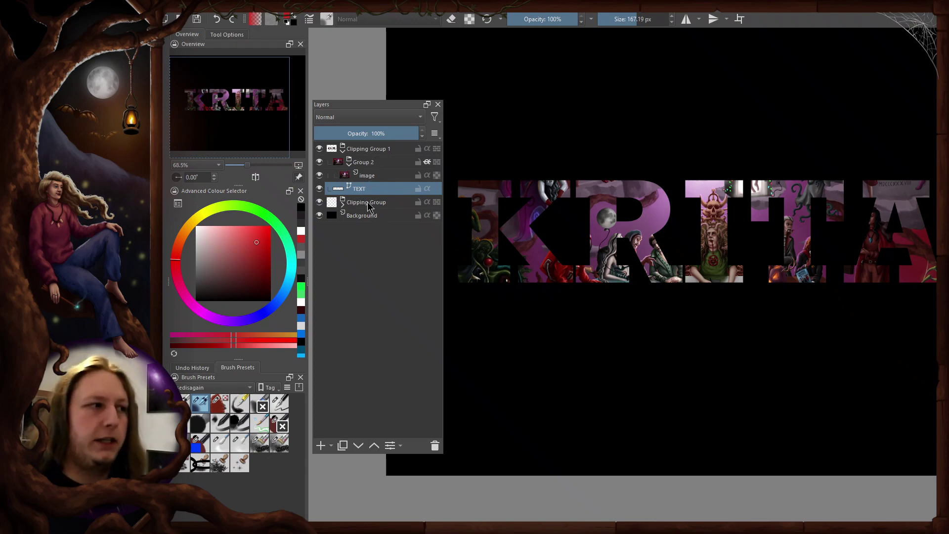
Add Paint Layer 3 above the image in Group 2, reset colours to black and white, and enlarge the brush.
key("Insert")
mouse_move(662, 205)
left_mouse_down()
mouse_move(606, 264)
mouse_move(577, 247)
mouse_move(576, 203)
left_mouse_up()
scroll(577, 203, "down", 1)
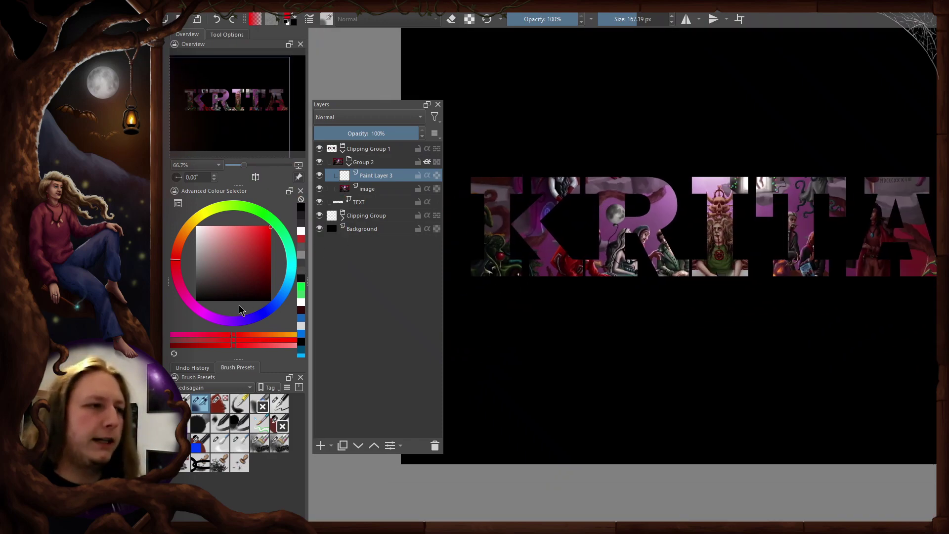
key("d")
key("bracketright")
key("bracketright")
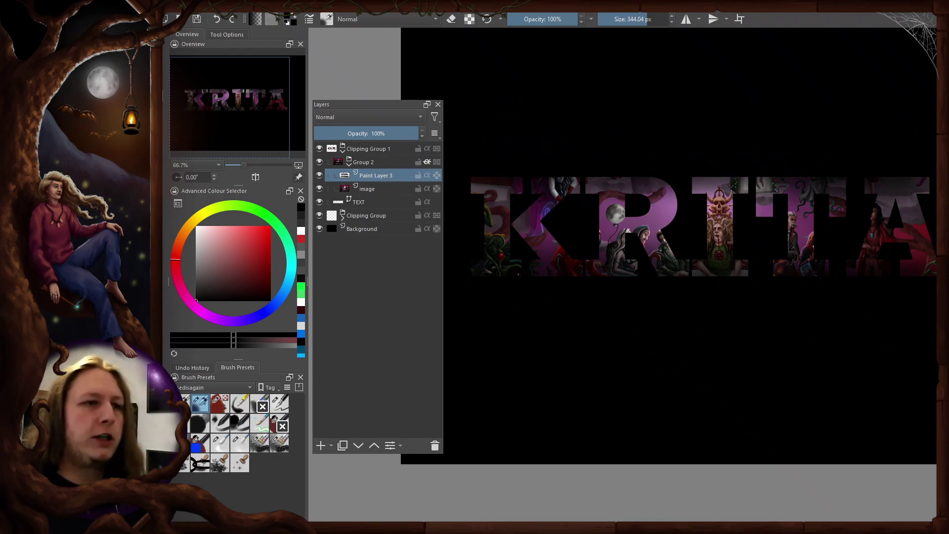
Toggle Group 2's inherit alpha off to view the full painting, then back on.
key("minus")
key("minus")
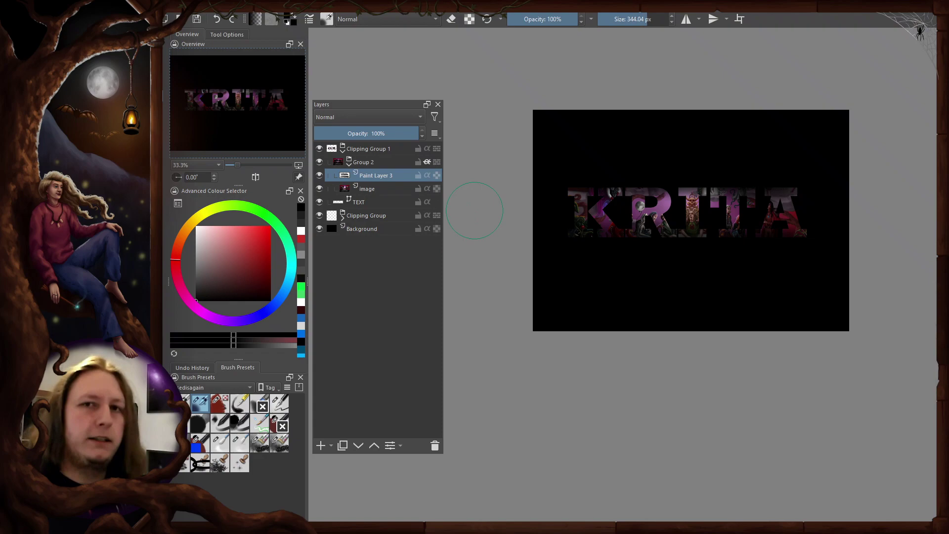
left_click(427, 162)
key("plus")
key("plus")
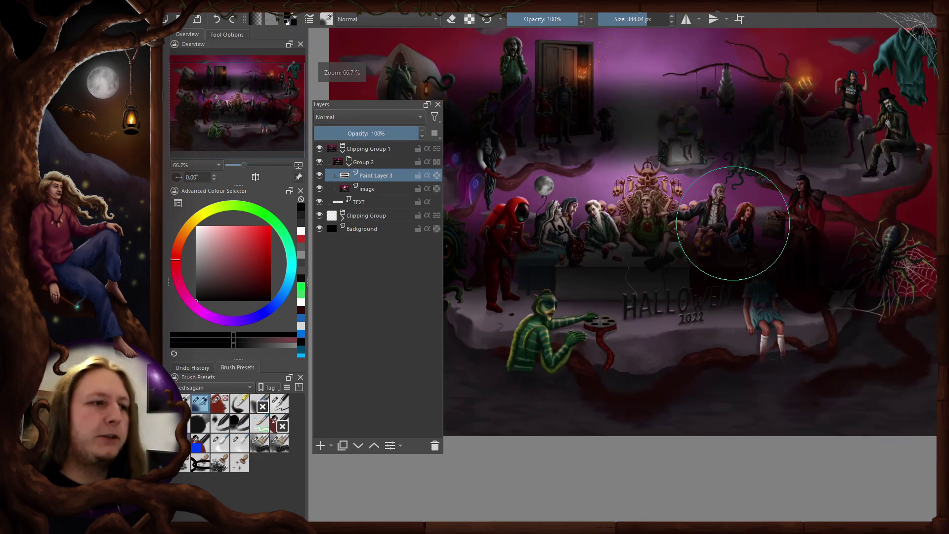
left_click_drag(752, 202, 805, 248)
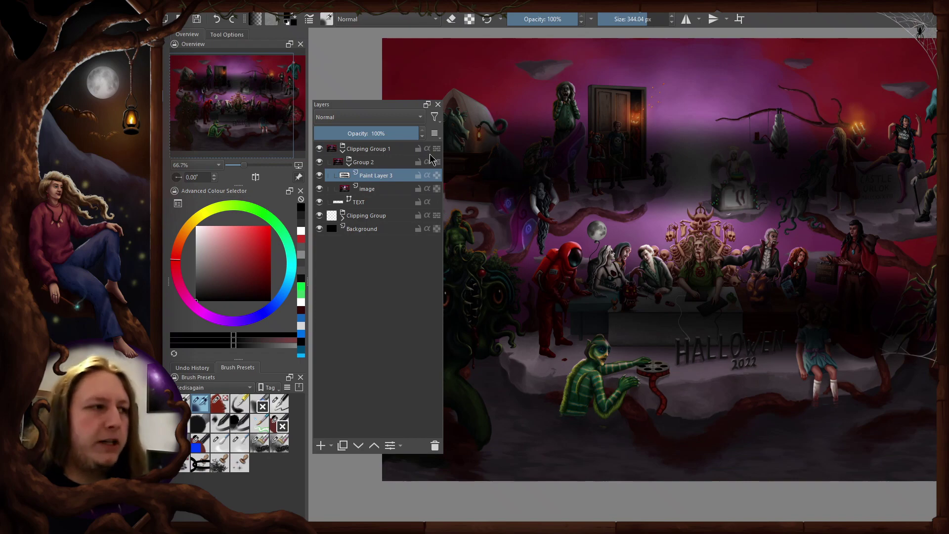
left_click(427, 161)
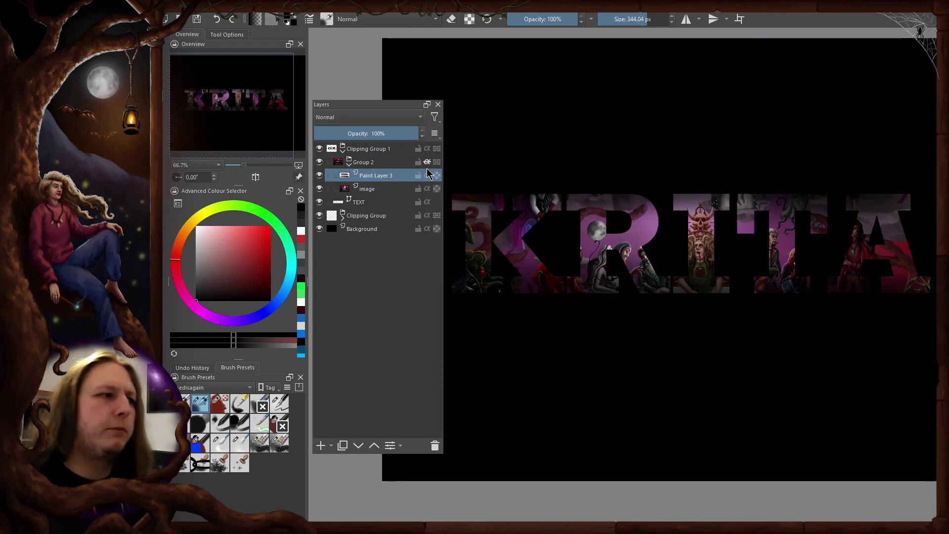
Add a new empty Paint Layer 4 below Clipping Group 1.
left_click(344, 204)
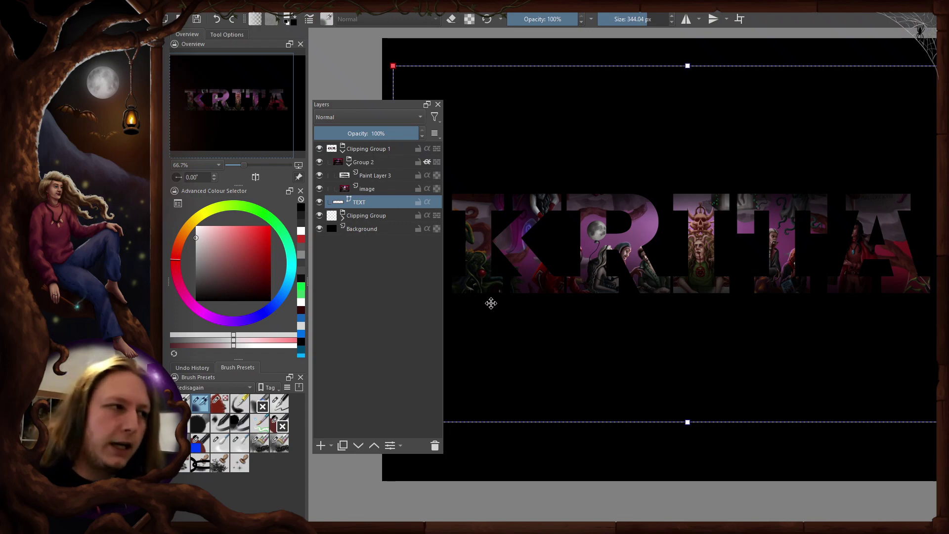
key("alt+Tab")
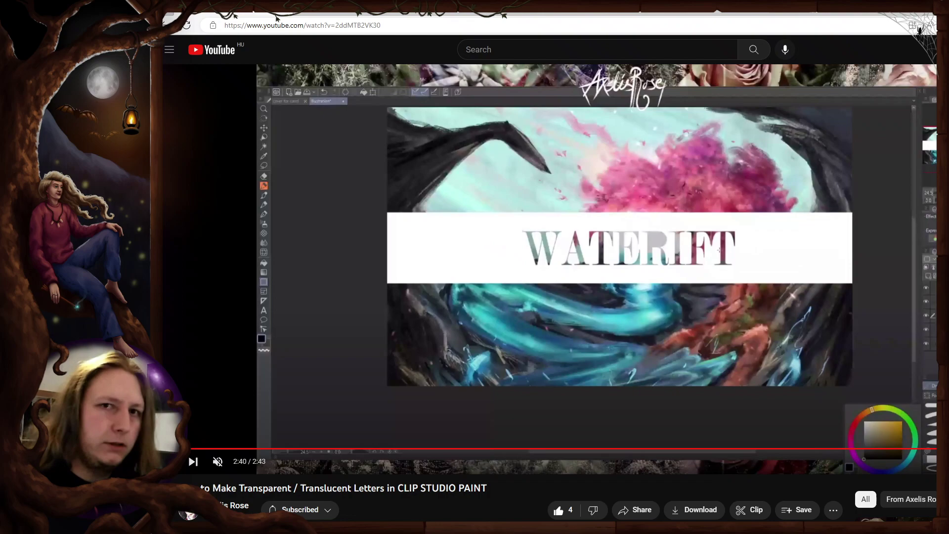
key("alt+Tab")
left_click(366, 216)
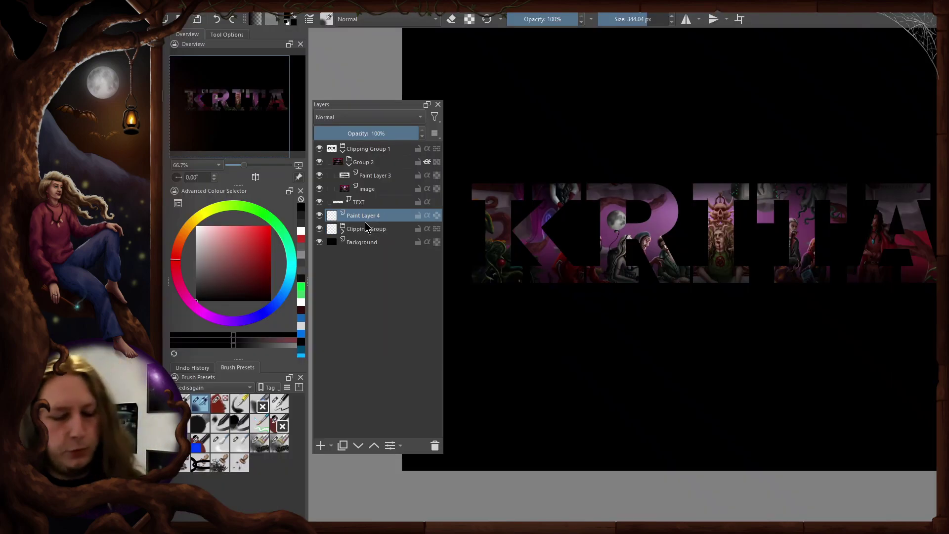
Select Paint Layer 4 and switch to white, trying and undoing a brush stroke behind the letters.
left_click(344, 153)
left_click(347, 151)
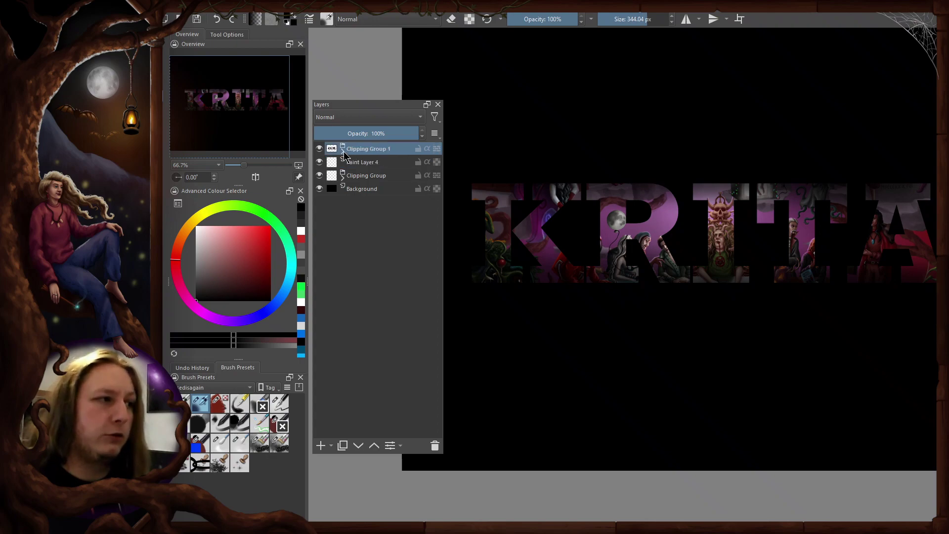
left_click(343, 151)
left_click(347, 220)
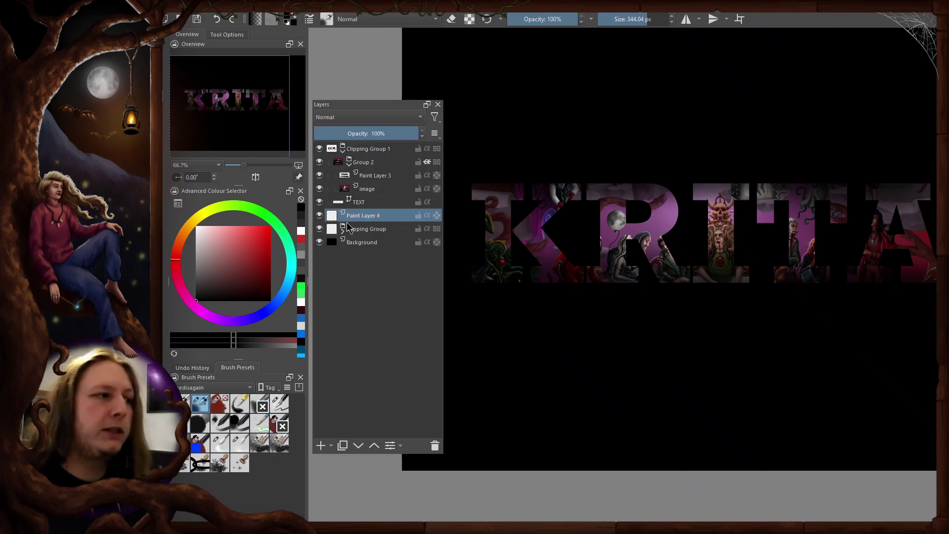
key("minus")
key("x")
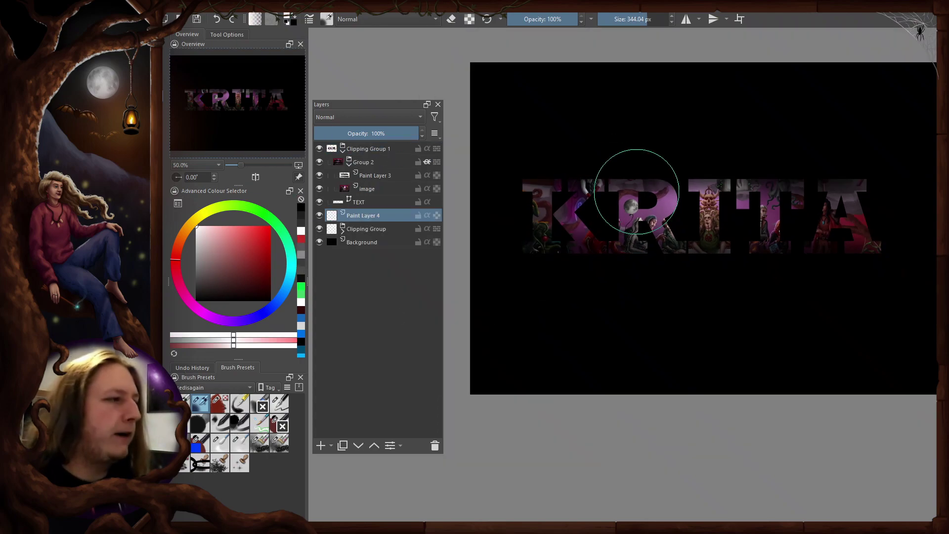
mouse_move(648, 153)
left_mouse_down()
mouse_move(624, 179)
mouse_move(746, 164)
mouse_move(742, 307)
left_mouse_up()
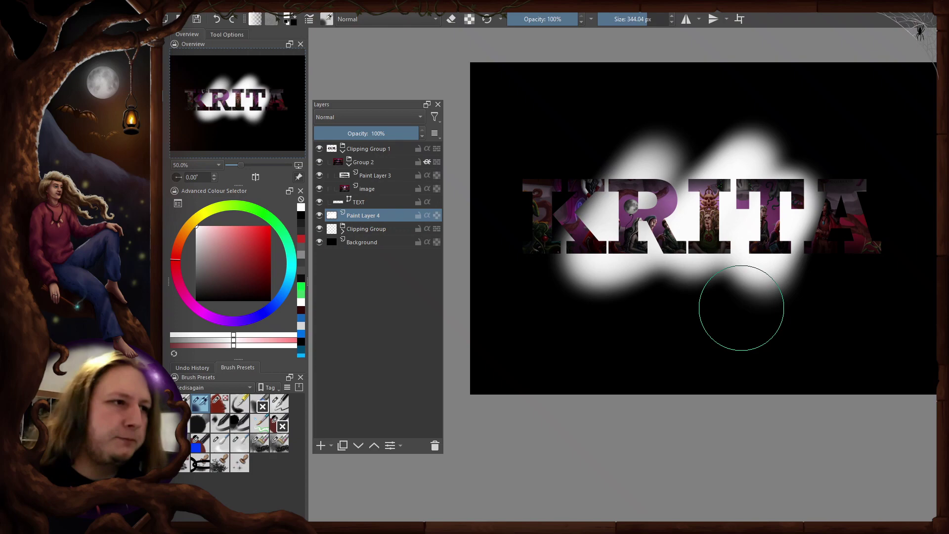
key("ctrl+z")
Fill a rectangular band across the KRITA text with white, then deselect.
key("ctrl+r")
left_click_drag(462, 164, 937, 263)
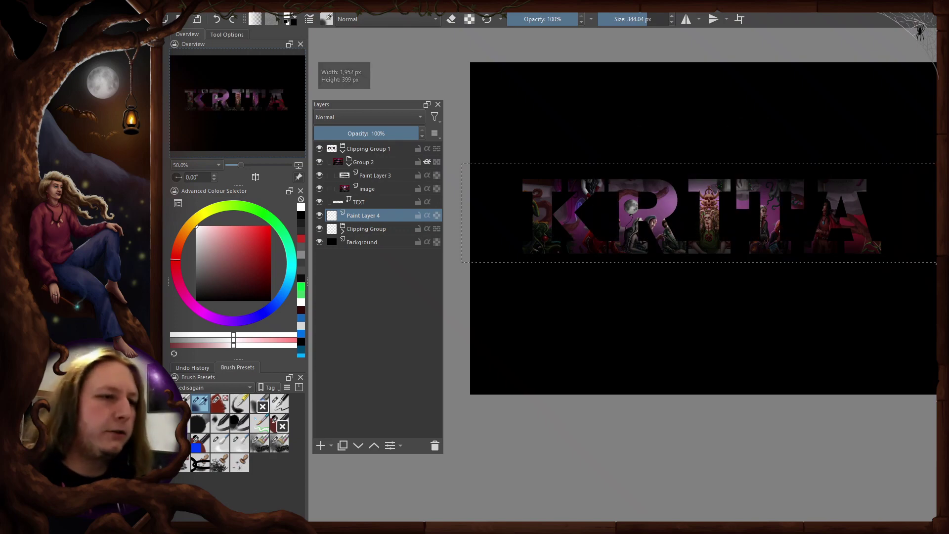
key("b")
key("x")
key("BackSpace")
key("ctrl+shift+a")
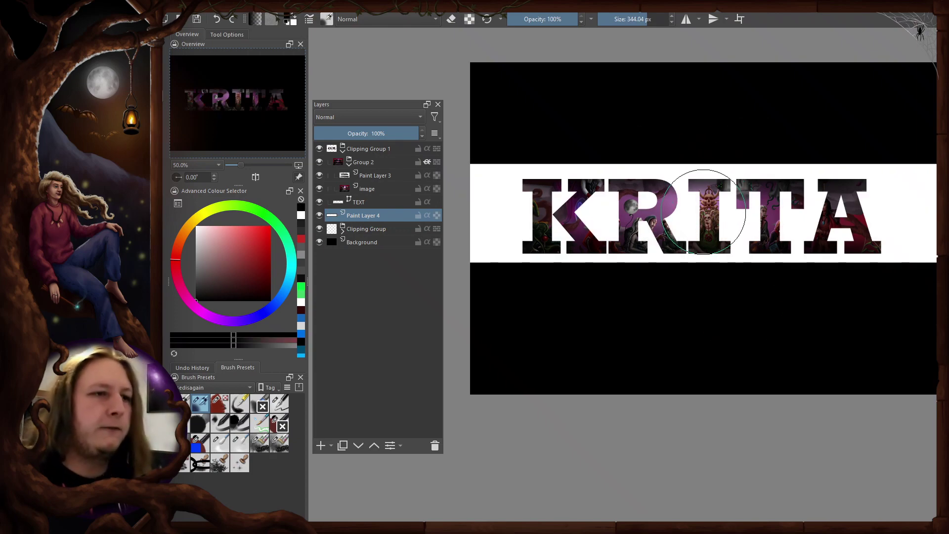
left_click_drag(816, 236, 802, 241)
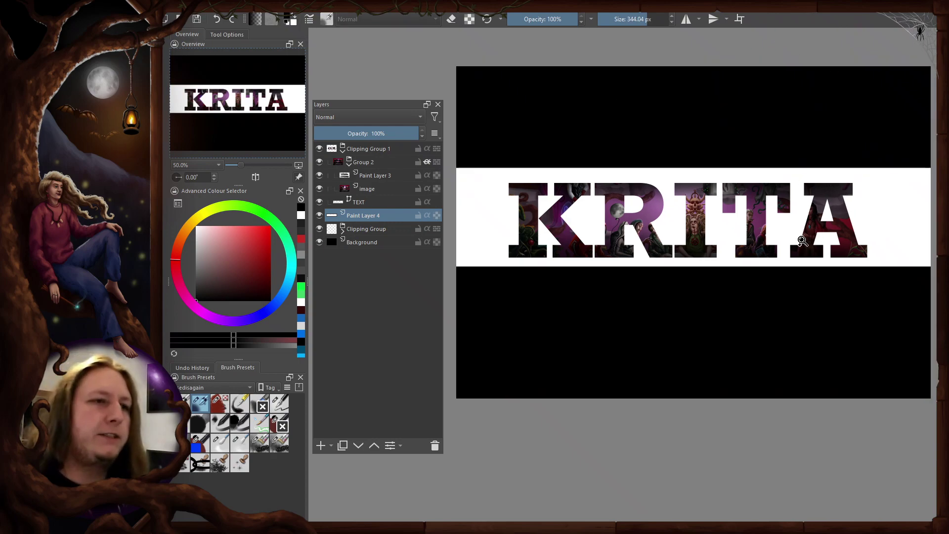
Hide the white-band Paint Layer 4, zoom to 100%, and select the TEXT layer.
left_click(319, 215)
key("1")
key("Page_Up")
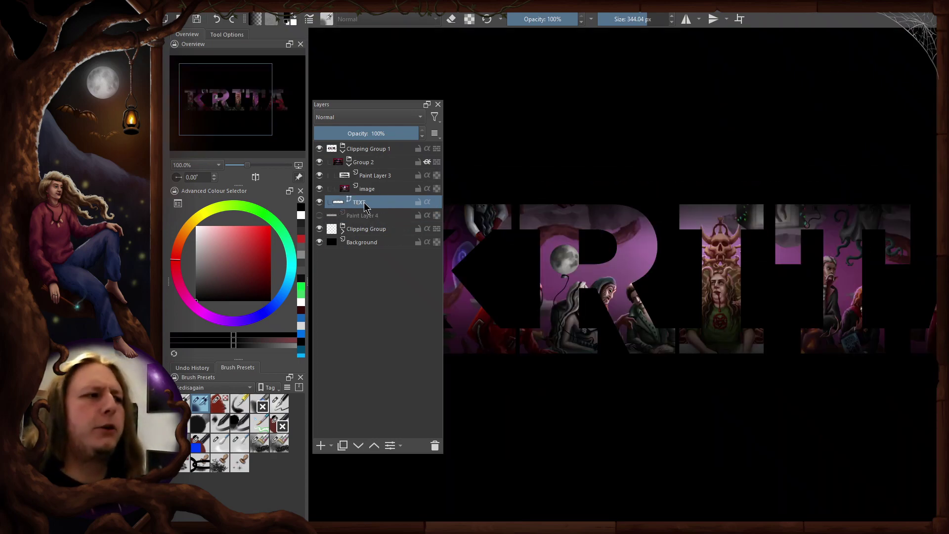
key("x")
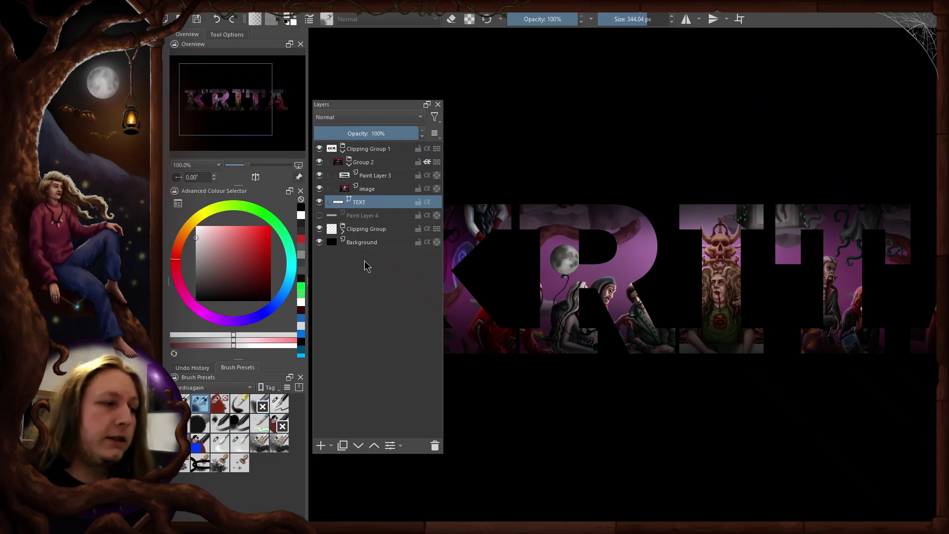
Add Paint Layer 5 above TEXT, hide Paint Layer 3, and paint a patch above the letters.
key("Insert")
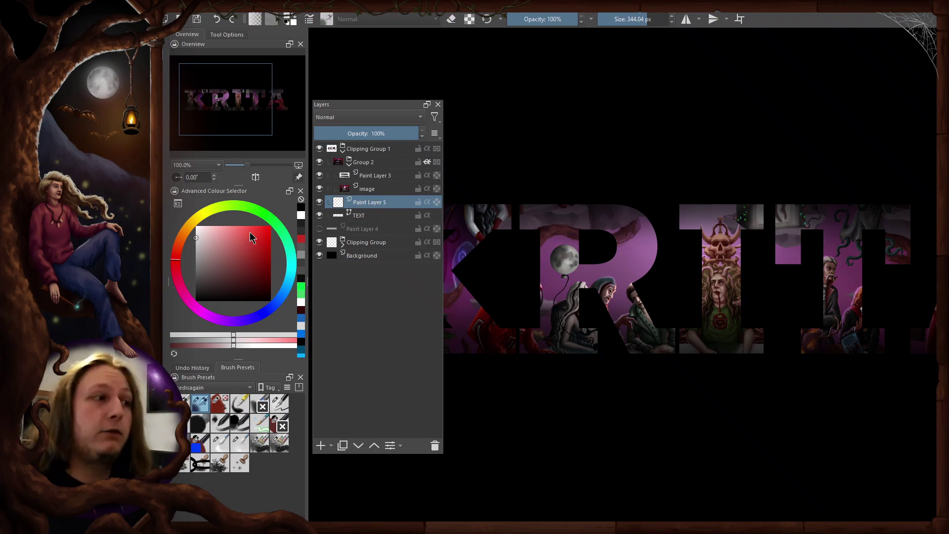
left_click_drag(251, 238, 273, 224)
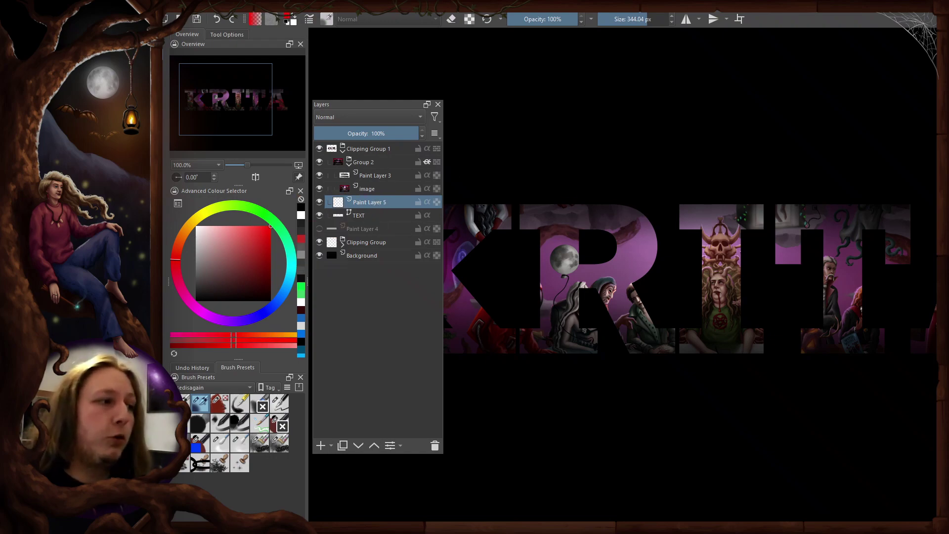
key("d")
left_click(279, 423)
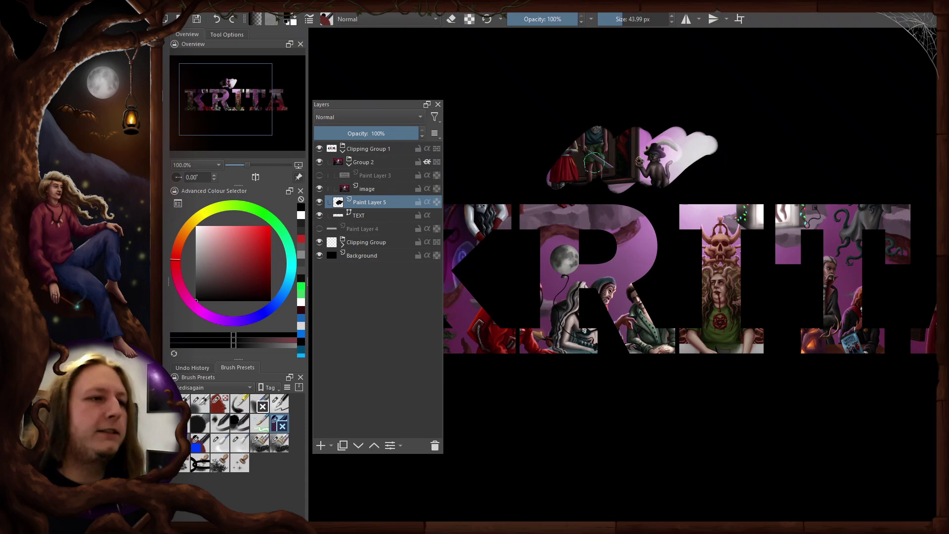
mouse_move(625, 126)
left_mouse_down()
mouse_move(592, 74)
mouse_move(576, 148)
mouse_move(538, 183)
mouse_move(653, 203)
left_mouse_up()
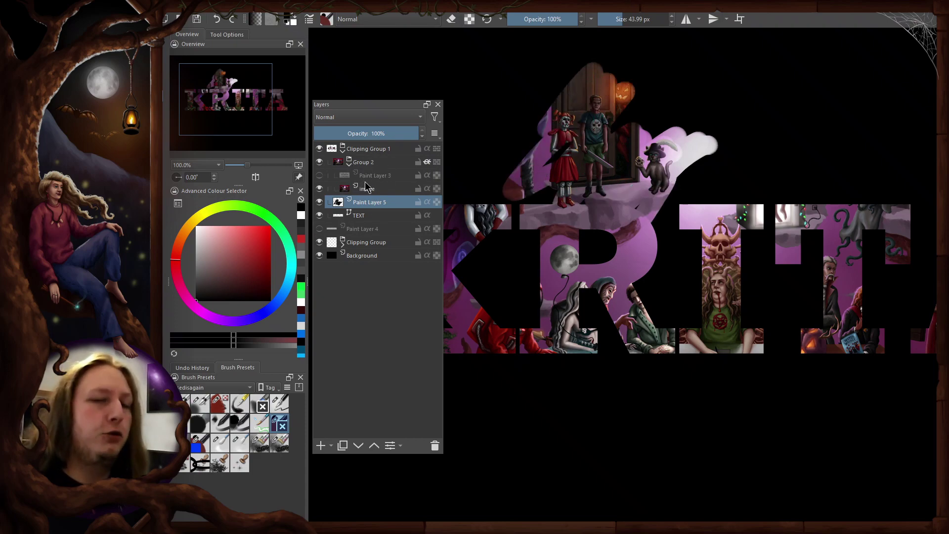
key("minus")
key("minus")
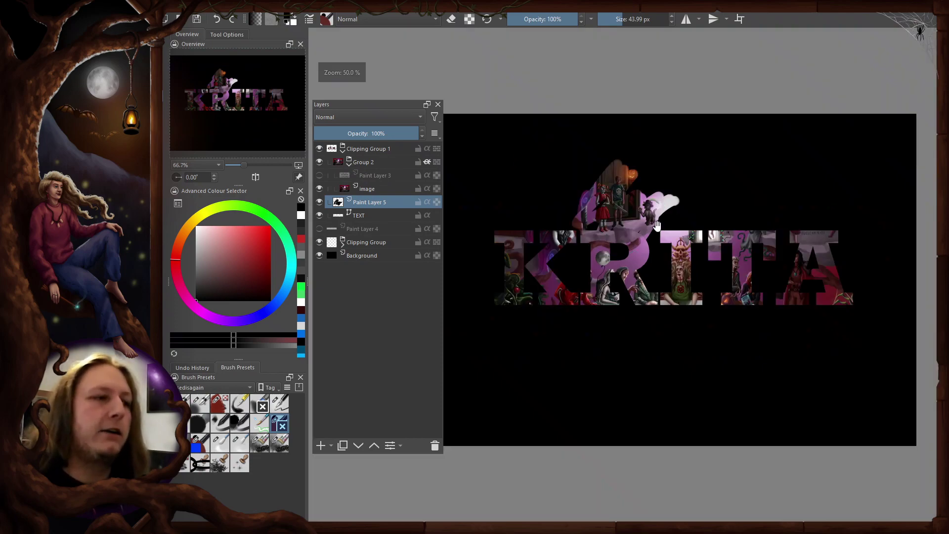
Try grouping Paint Layer 5 with TEXT into Group 6, undo it, and return to the tutorial.
left_click(368, 216, "ctrl")
key("ctrl+t")
key("x")
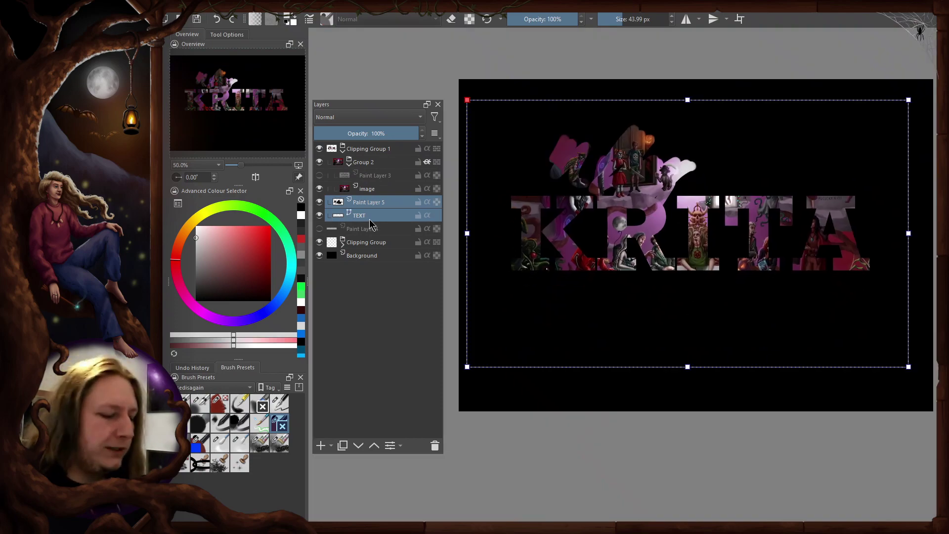
key("ctrl+g")
key("Escape")
key("x")
left_click(372, 215)
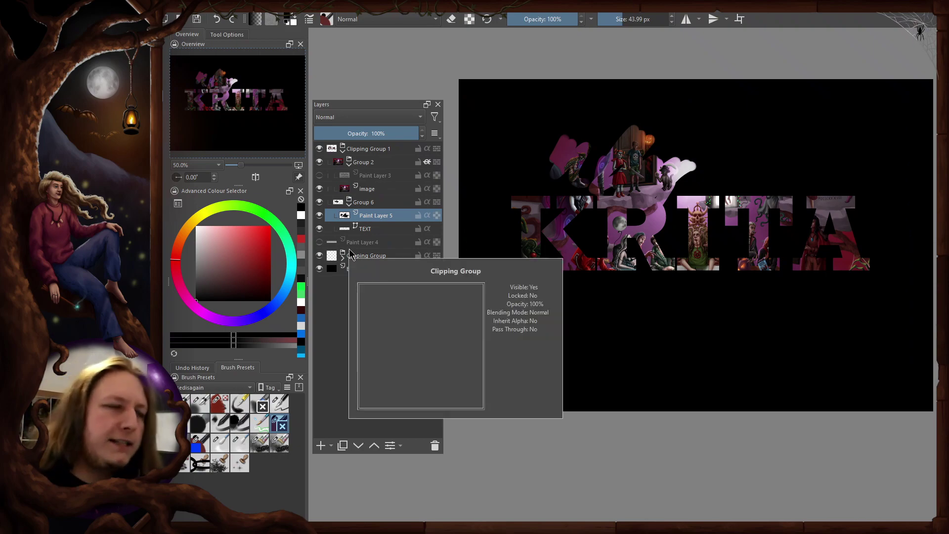
left_click(375, 205)
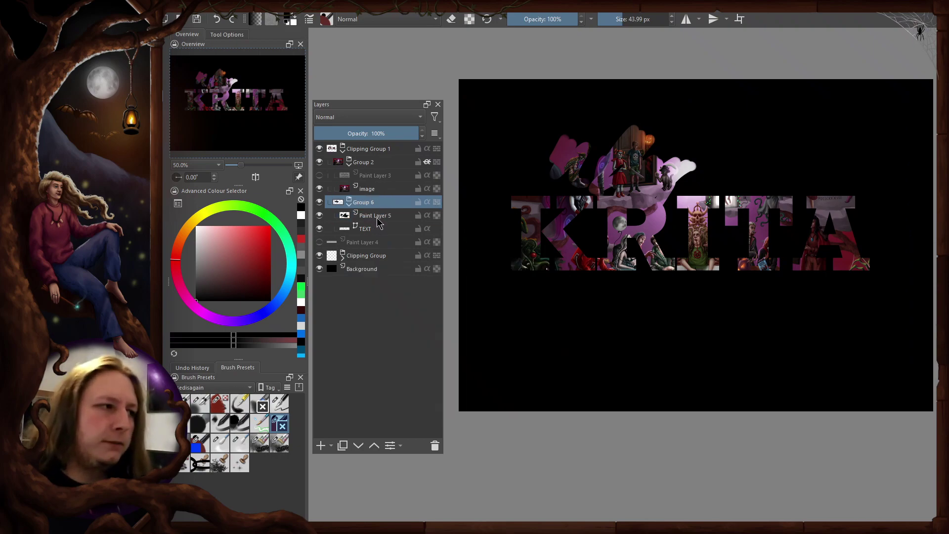
key("ctrl+z")
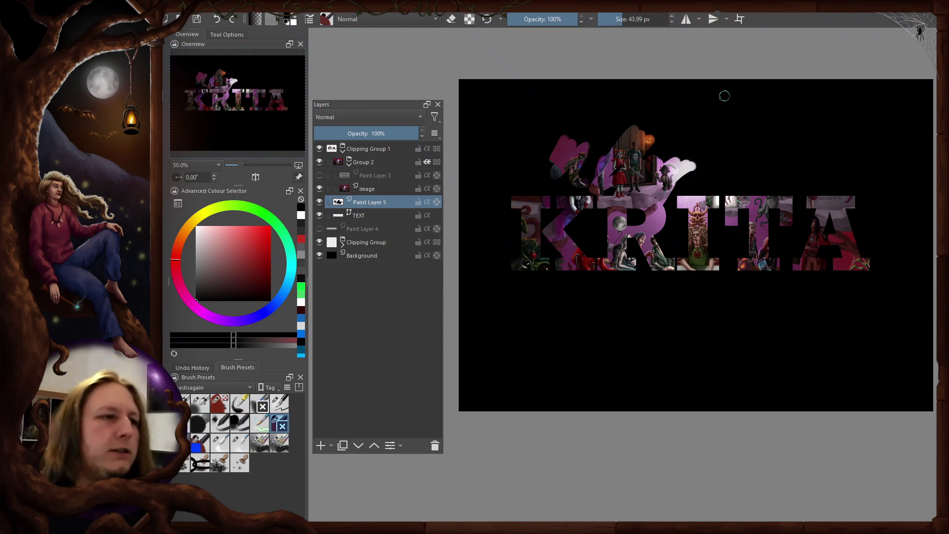
key("alt+Tab")
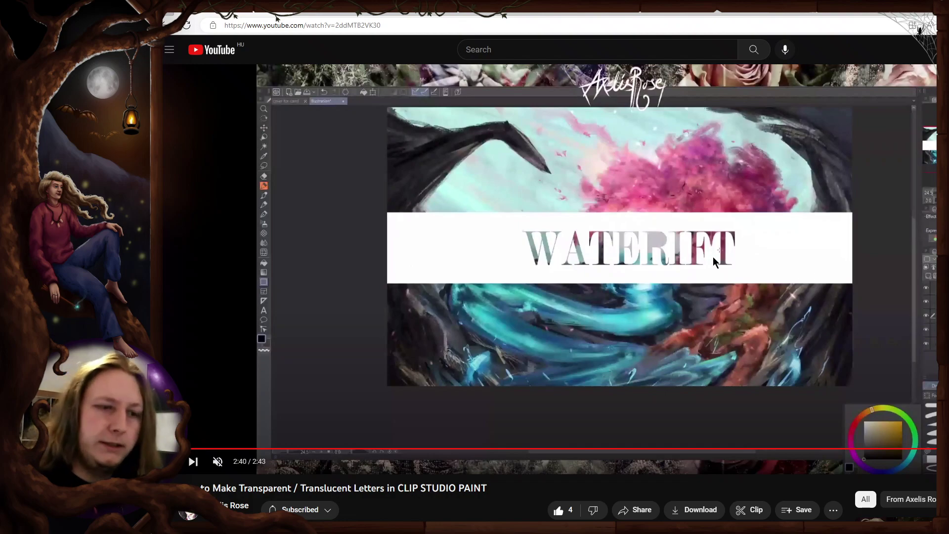
Back in Krita, select the black area above the KRITA band.
key("alt+Tab")
left_click_drag(456, 50, 948, 176)
Add the area below the band to the selection, clear both bands to reveal the painting, and deselect.
left_click_drag(462, 421, 942, 284)
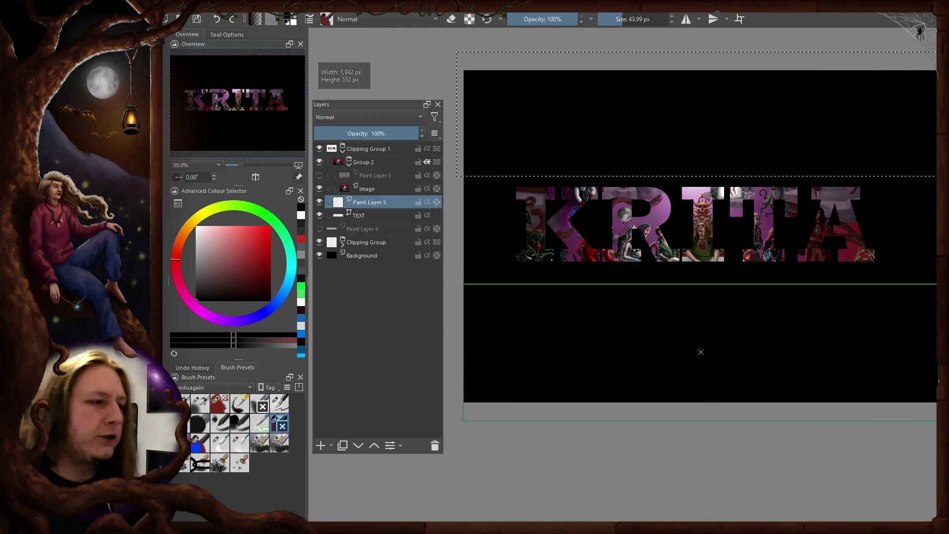
key("Delete")
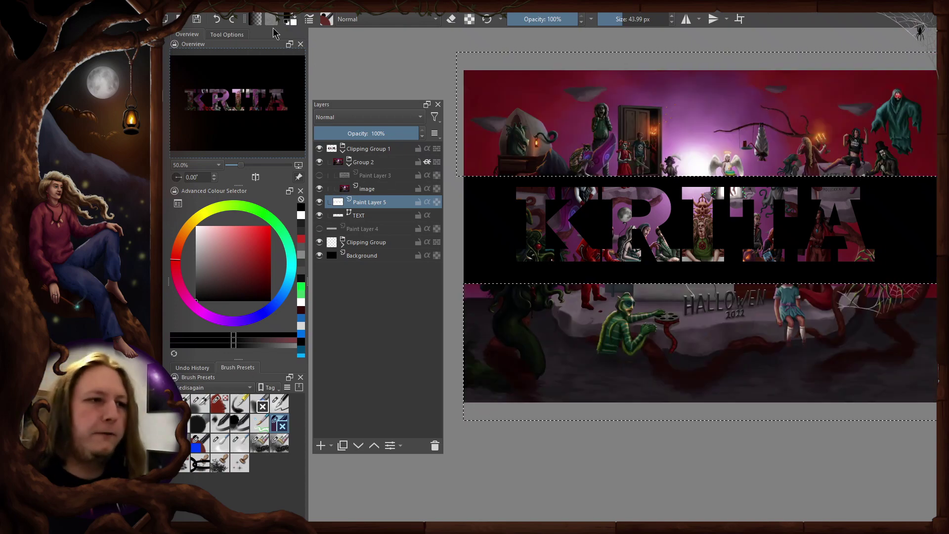
key("ctrl+shift+a")
Paint red claw strokes over the letters on Paint Layer 3, wipe them, and select Paint Layer 5.
scroll(630, 182, "up", 2)
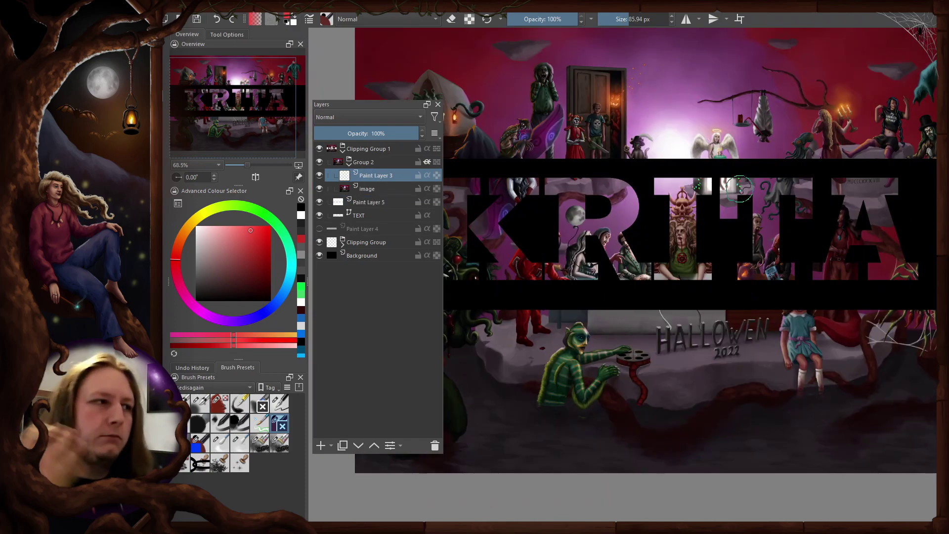
left_click_drag(672, 97, 608, 217)
left_click_drag(722, 96, 657, 203)
left_click_drag(767, 114, 714, 176)
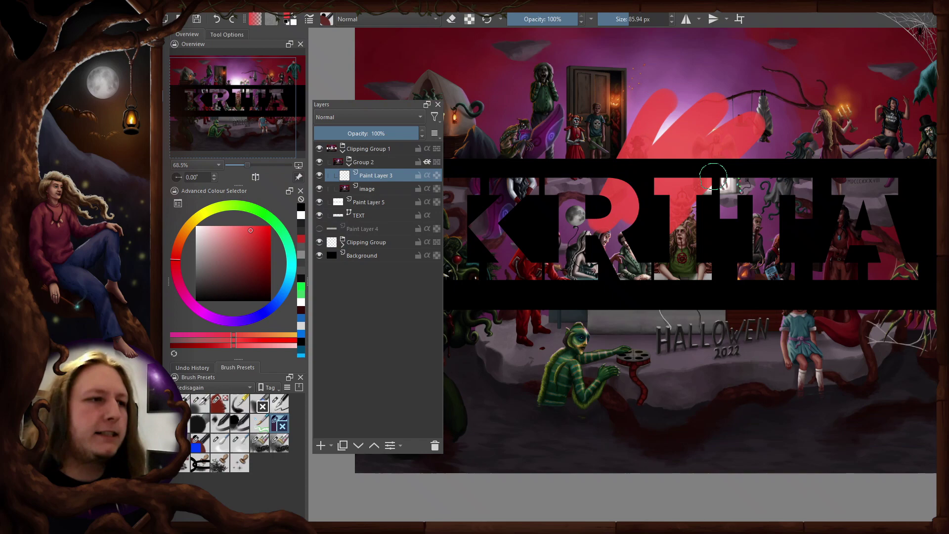
left_click_drag(647, 96, 549, 207)
left_click_drag(702, 123, 618, 355)
left_click_drag(618, 126, 539, 346)
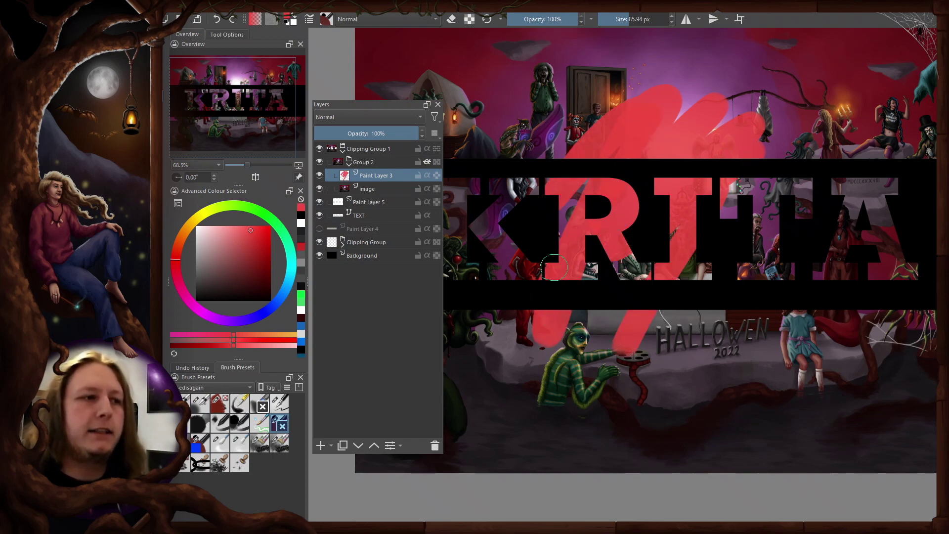
mouse_move(870, 158)
left_mouse_down()
mouse_move(741, 123)
mouse_move(572, 244)
left_mouse_up()
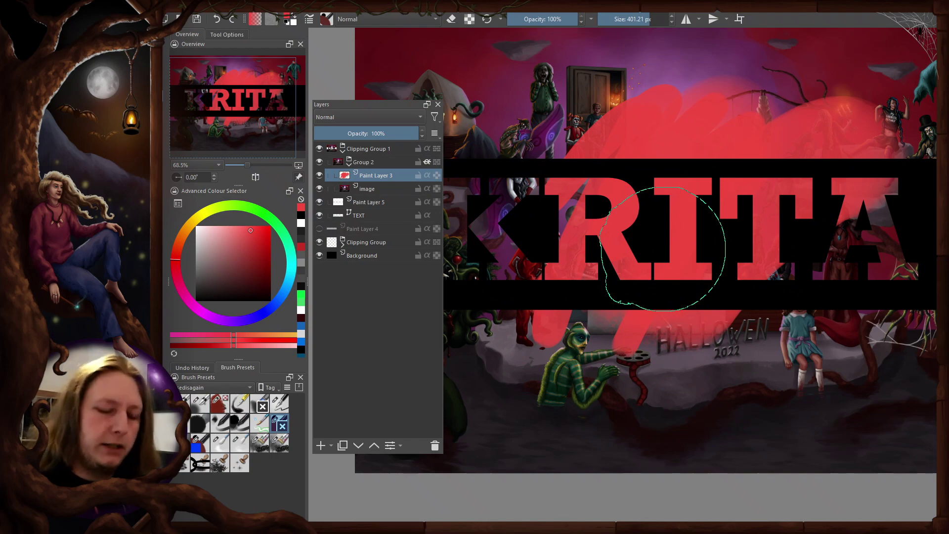
key("Delete")
left_click(344, 204)
key("minus")
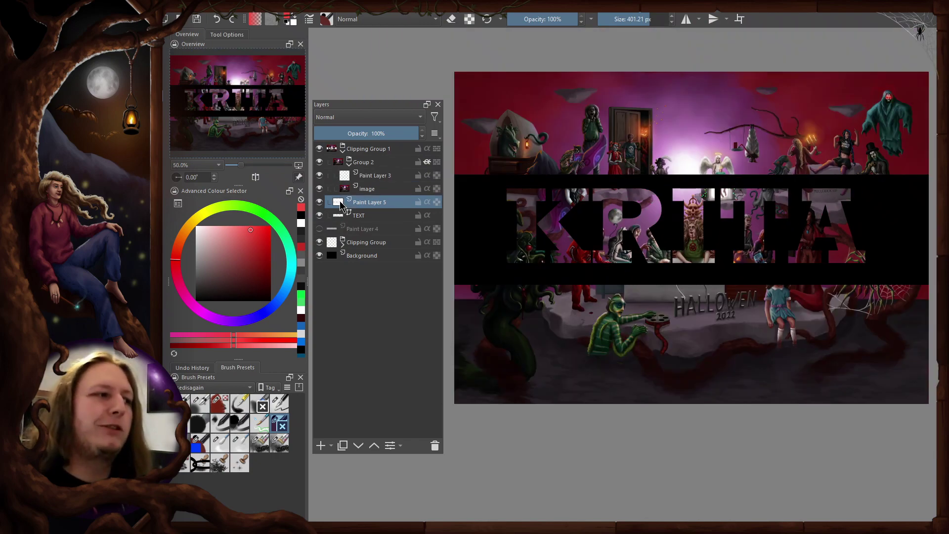
Fill the areas above and below the KRITA band black on Paint Layer 3.
left_click(337, 205, "ctrl")
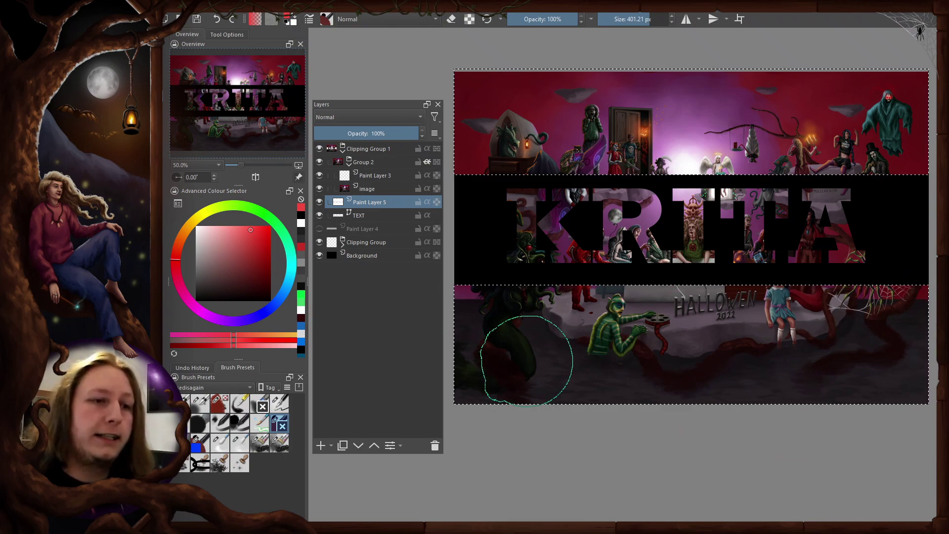
left_click(371, 176)
key("BackSpace")
key("ctrl+shift+a")
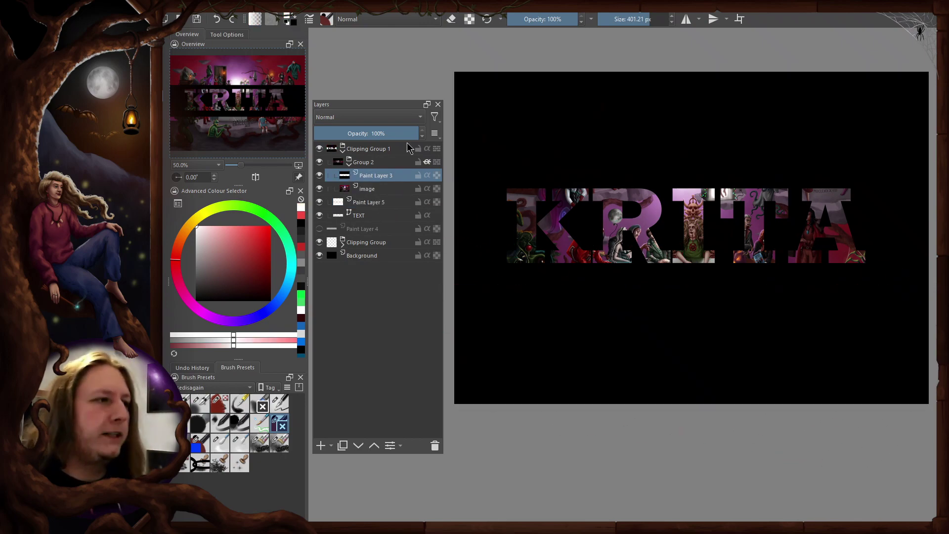
Set Paint Layer 3's opacity to 80% and preview the canvas without panels.
mouse_move(403, 133)
left_mouse_down()
mouse_move(381, 134)
mouse_move(398, 134)
left_mouse_up()
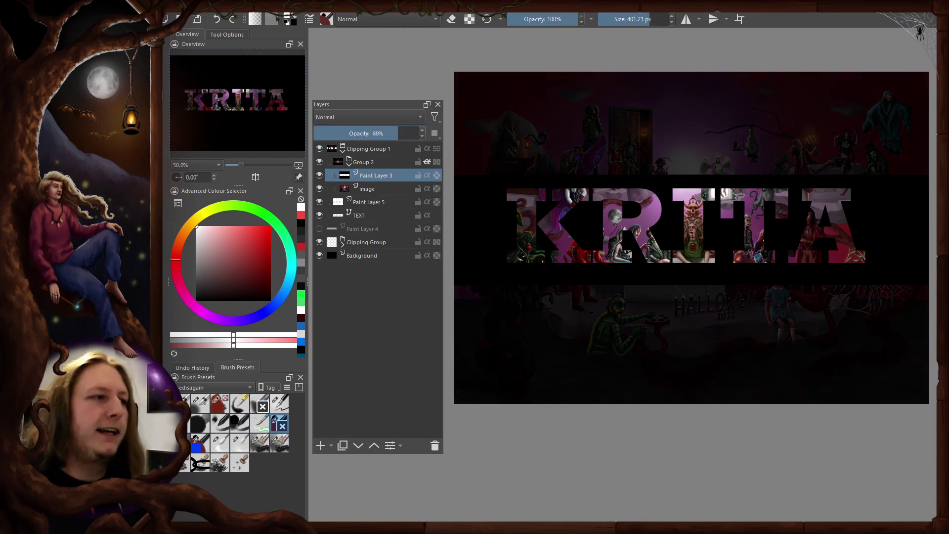
left_click_drag(699, 220, 701, 216)
scroll(701, 216, "up", 1)
key("Tab")
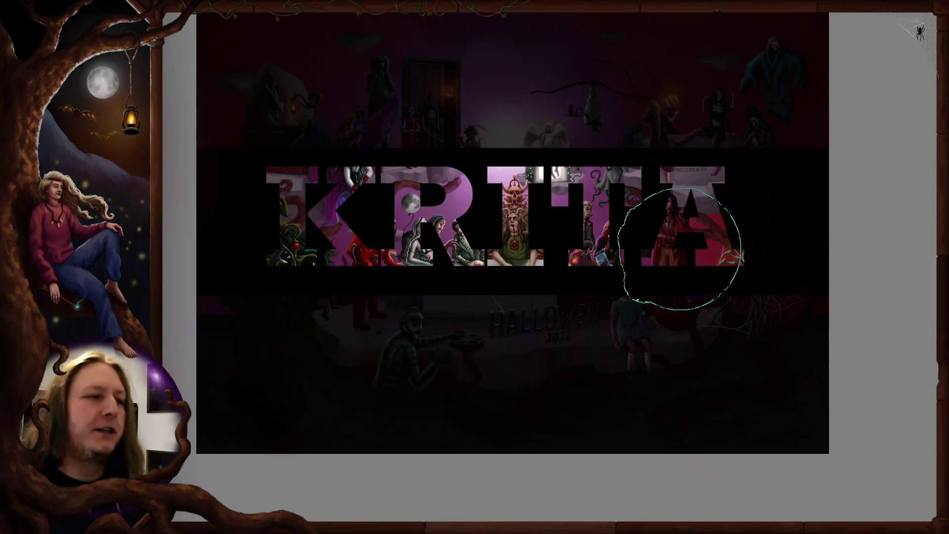
key("Tab")
key("Tab")
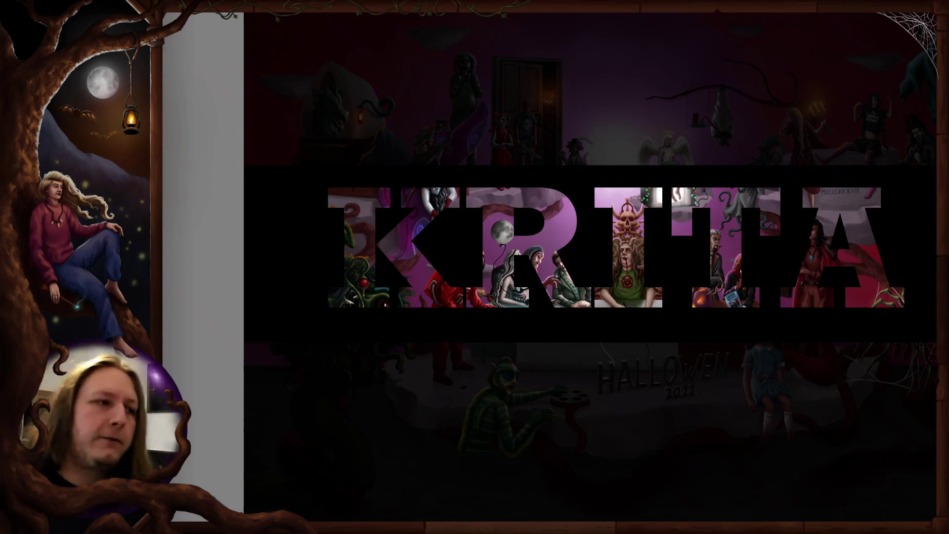
key("Tab")
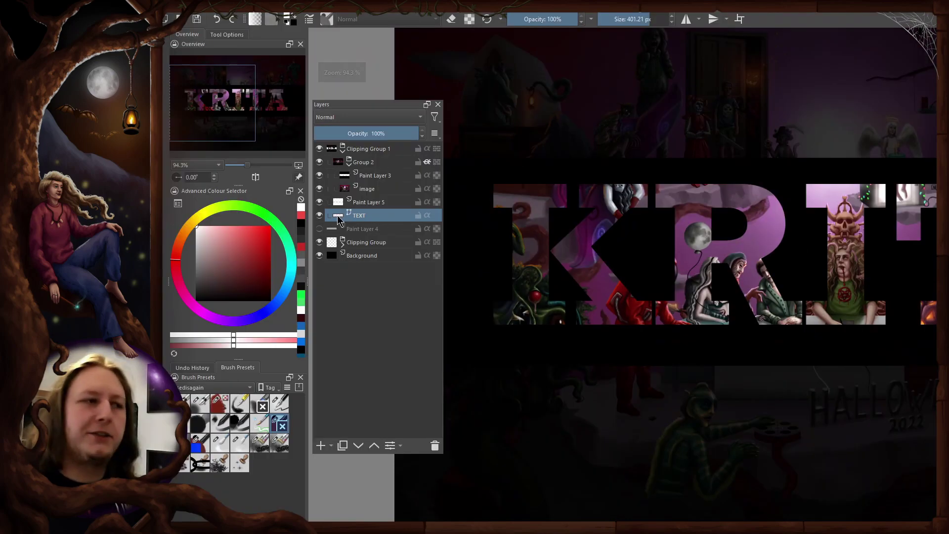
Add a Gaussian Blur filter mask with a 7.98 px radius to the TEXT layer.
right_click(366, 216)
mouse_move(455, 392)
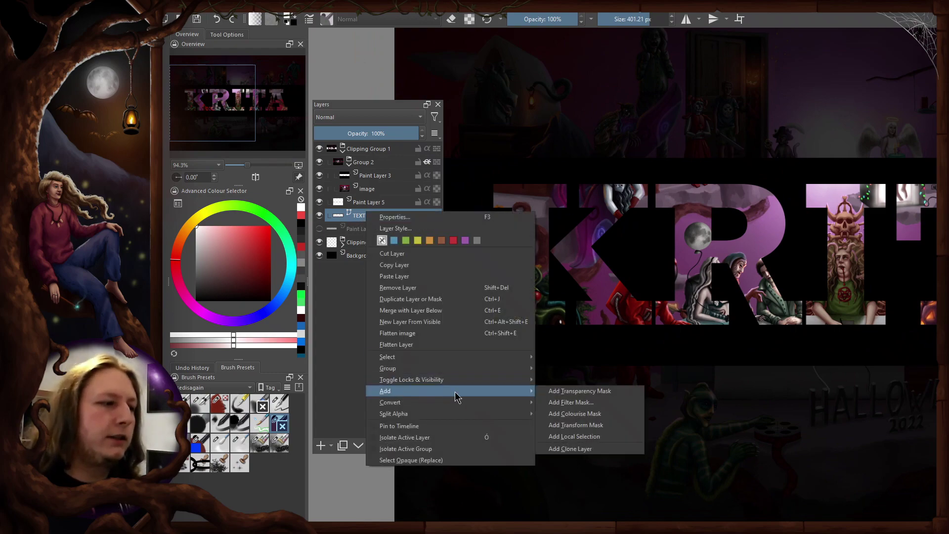
left_click(581, 404)
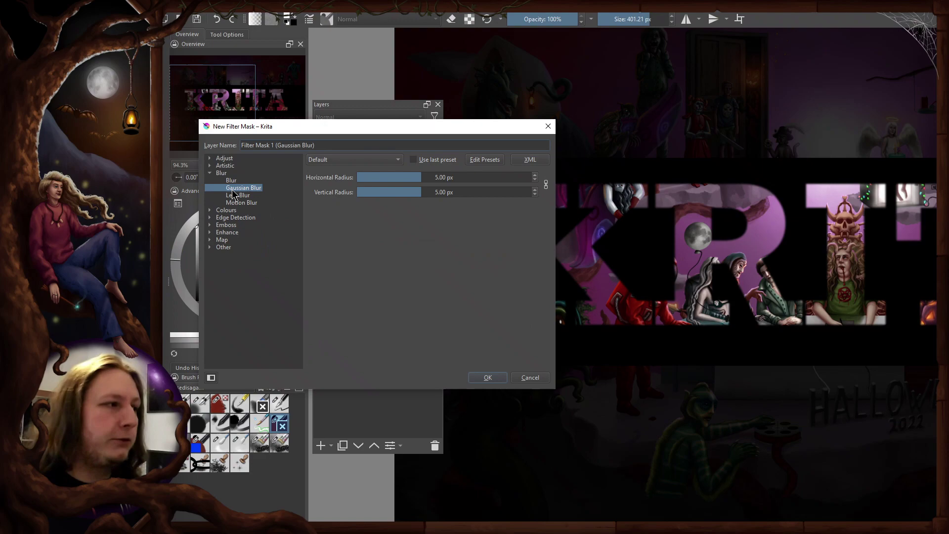
left_click(424, 175)
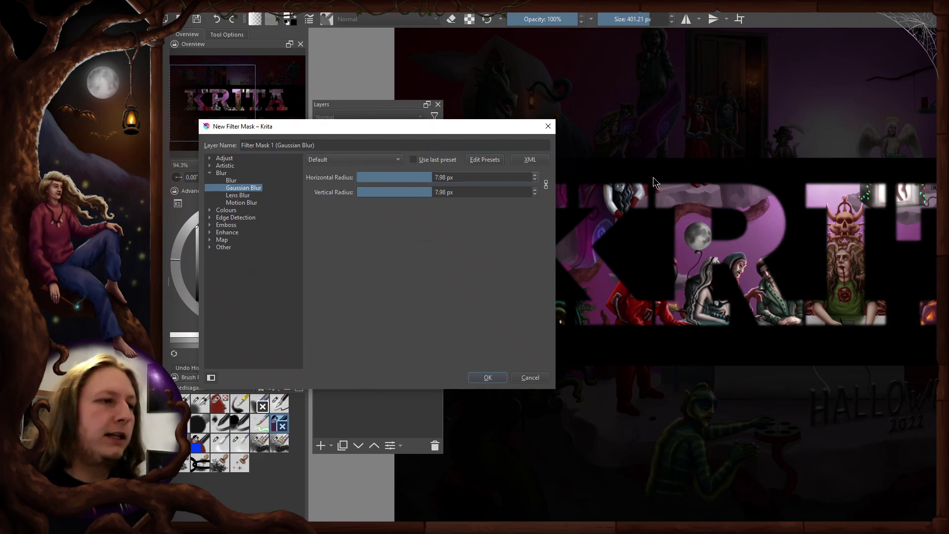
key("Return")
Zoom in on the blurred letter edges and toggle the mask off and on to compare.
left_click(801, 216)
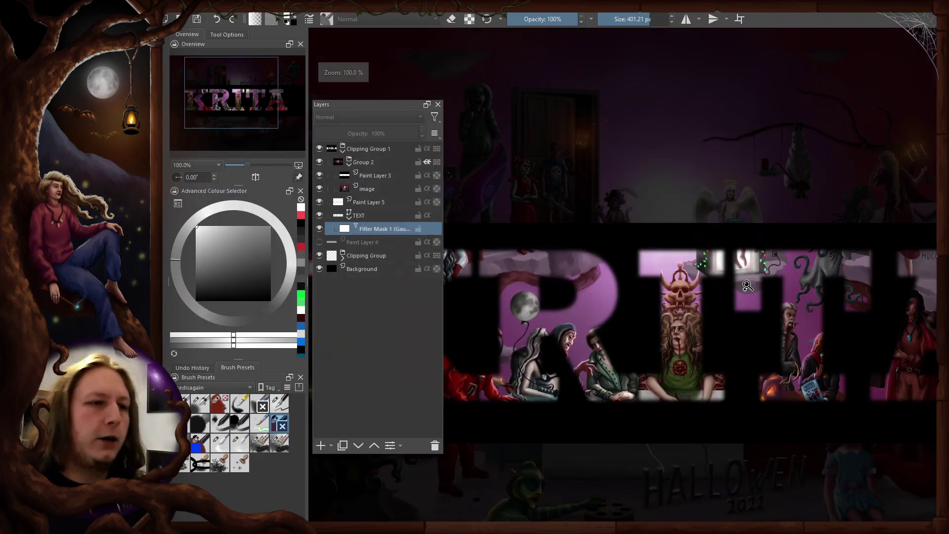
left_click(746, 284)
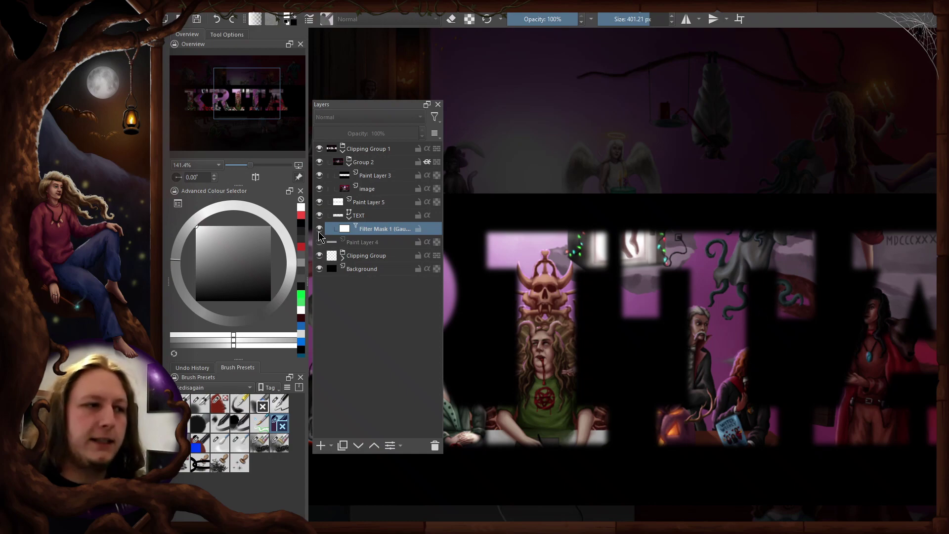
left_click(319, 228)
left_click(319, 228)
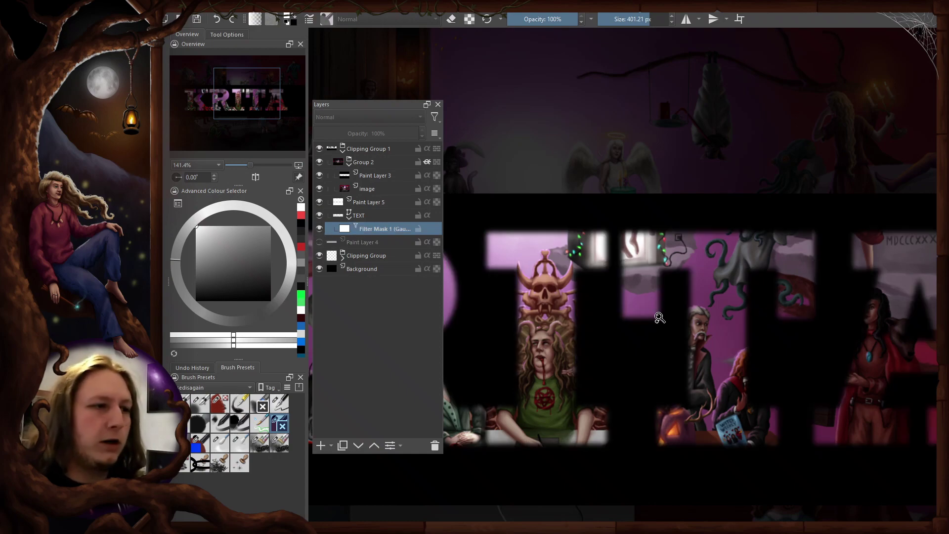
left_click_drag(647, 287, 419, 326)
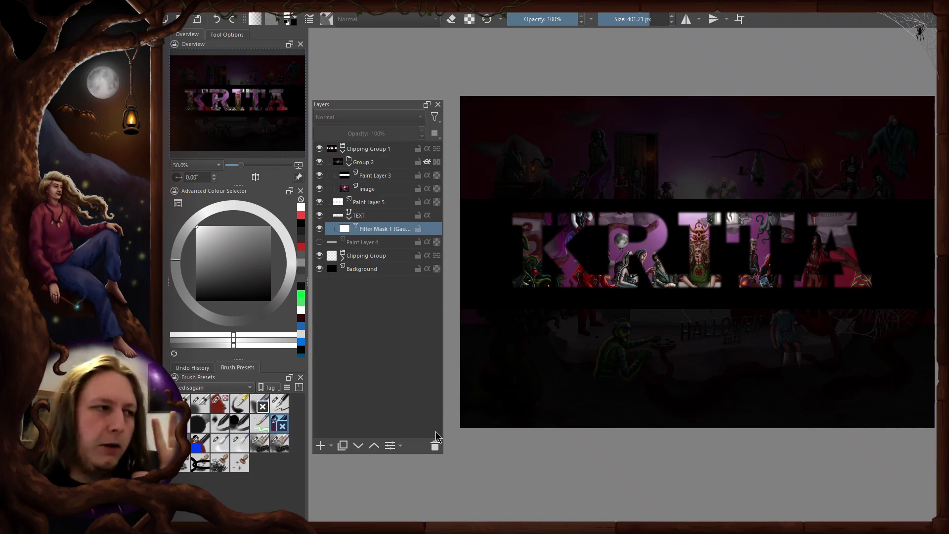
Delete the blur mask, shrink the KRITA text, and move it up and to the right.
left_click(435, 446)
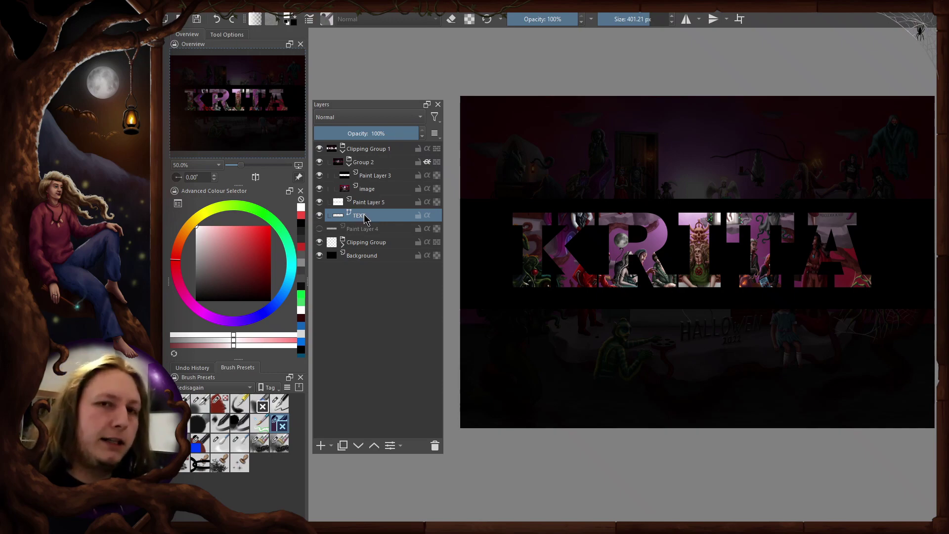
key("t")
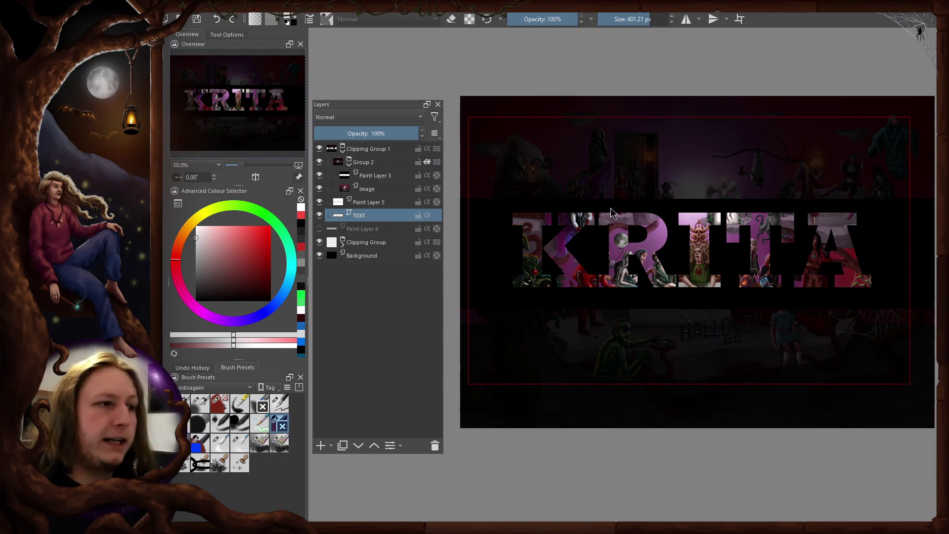
double_click(612, 213)
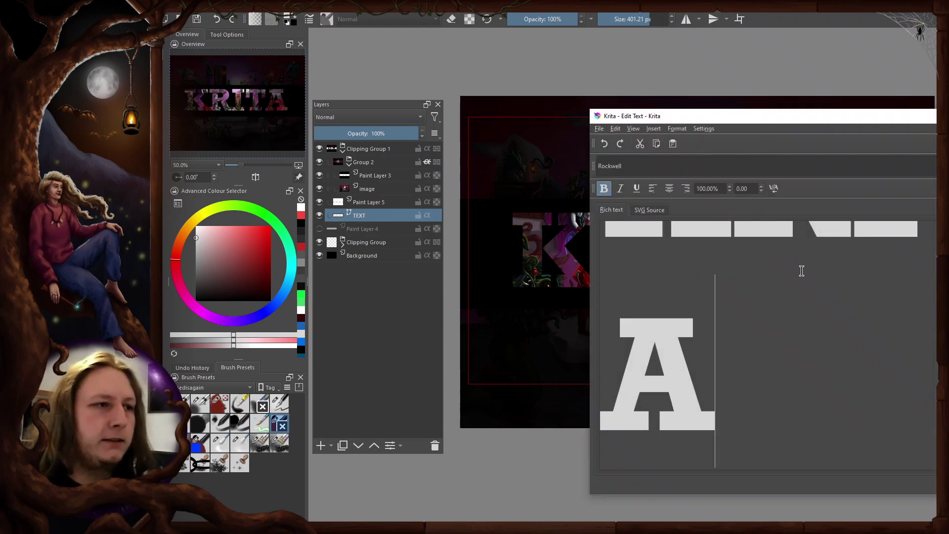
key("ctrl+a")
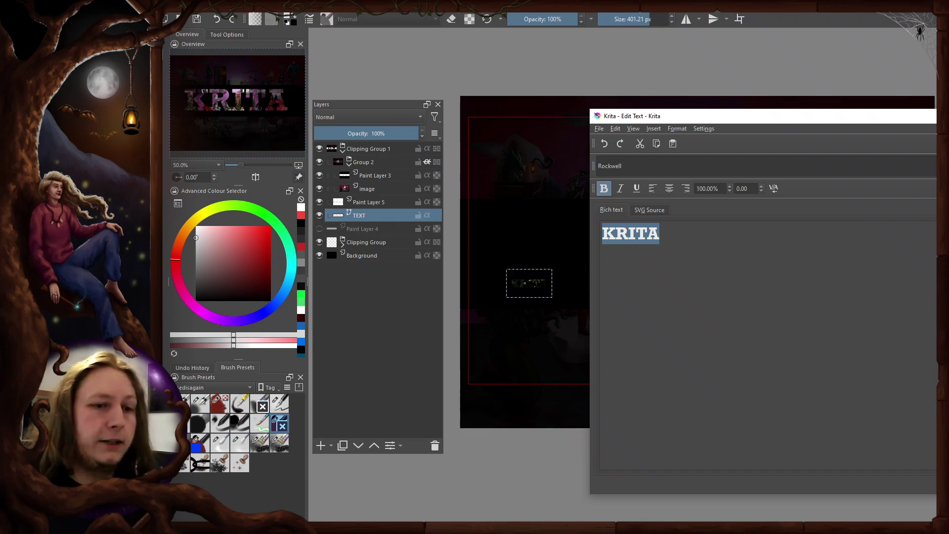
key("ctrl+w")
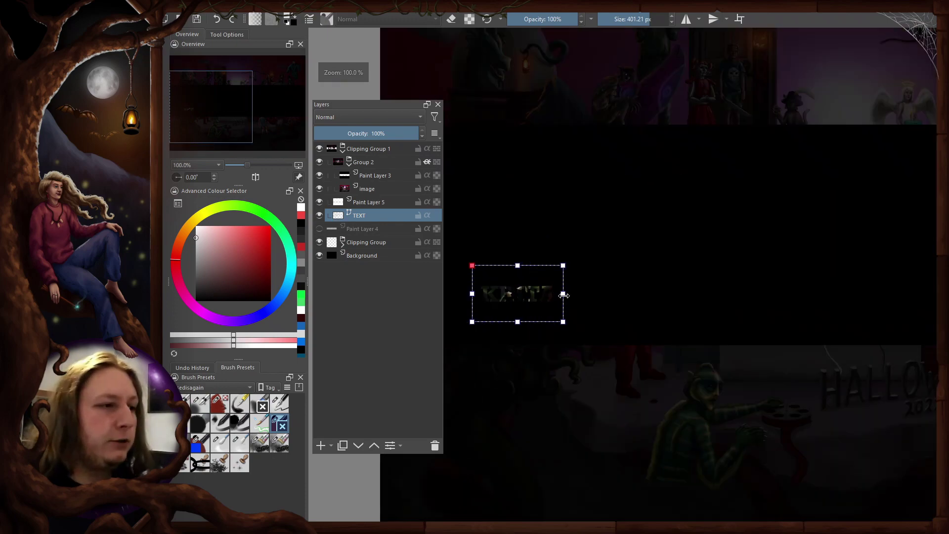
key("1")
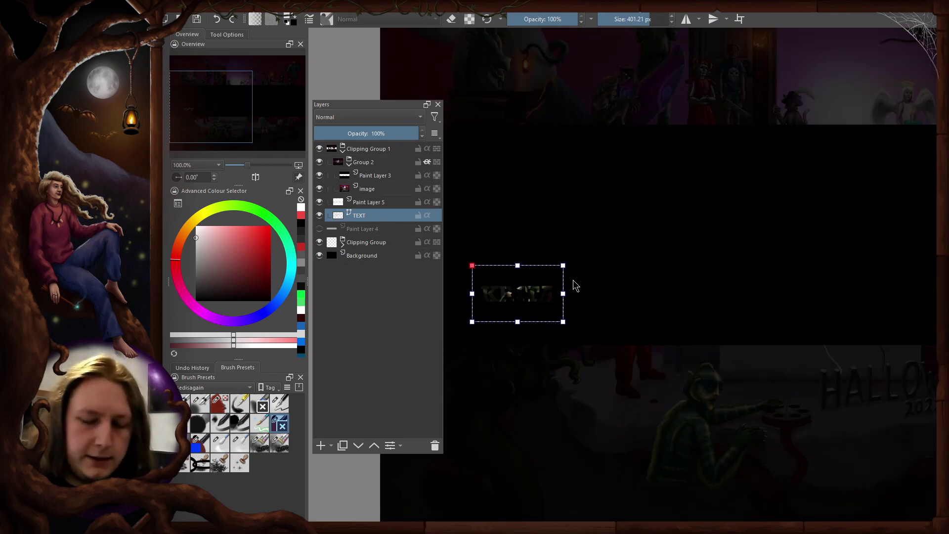
left_click_drag(531, 311, 756, 243)
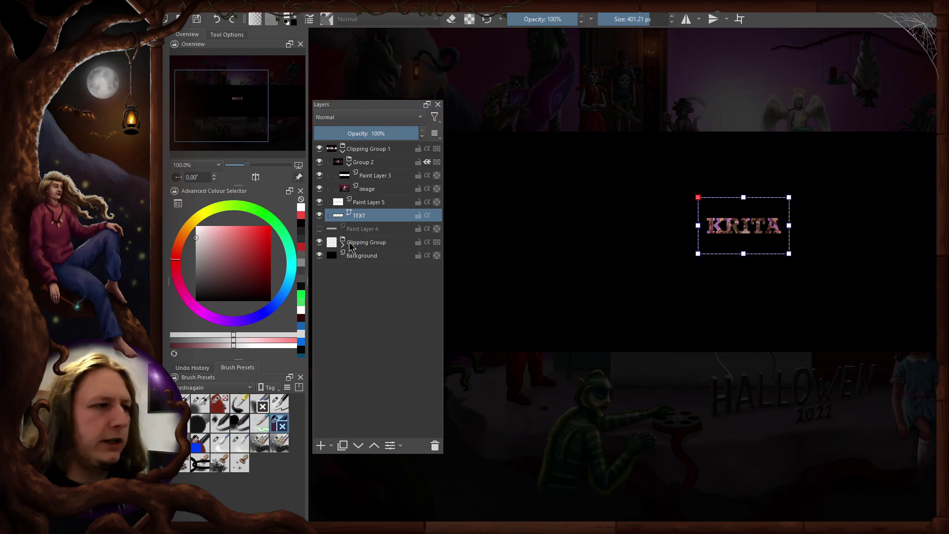
Add a new paint layer above TEXT and choose a soft brush preset.
mouse_move(351, 247)
key("Insert")
left_click(200, 403)
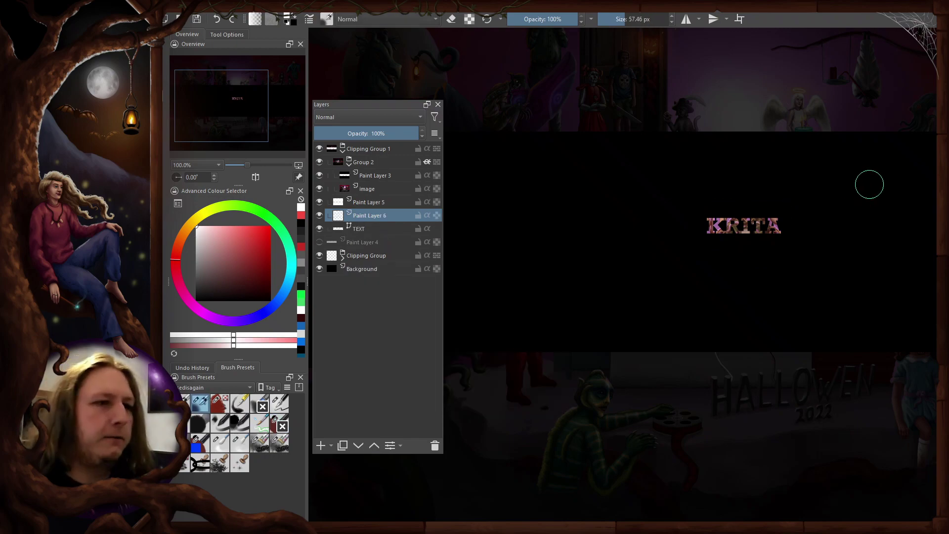
left_click_drag(880, 233, 784, 206)
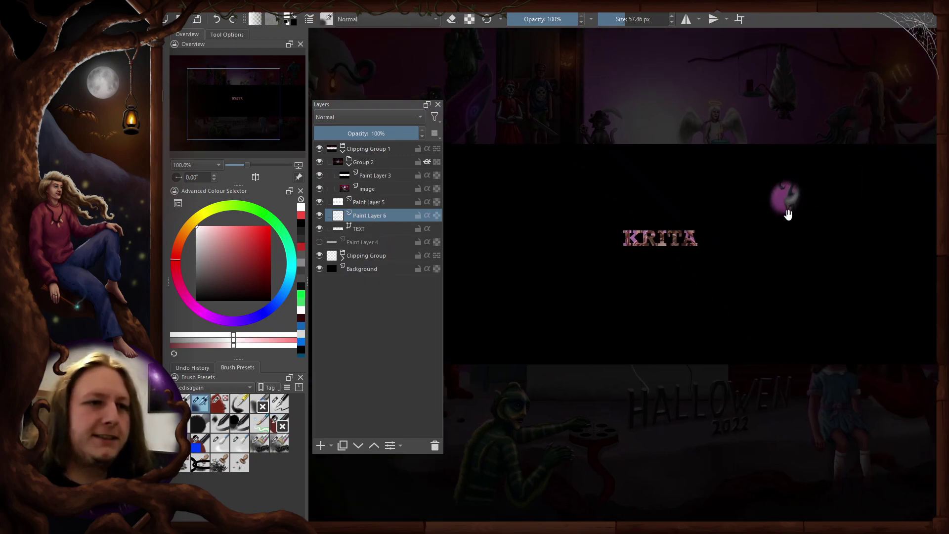
scroll(791, 223, "up", 1)
Move the pink blob and the layer's content into position over the painting.
key("t")
mouse_move(801, 168)
left_mouse_down()
mouse_move(858, 133)
mouse_move(826, 127)
mouse_move(822, 155)
mouse_move(776, 191)
mouse_move(765, 220)
mouse_move(796, 214)
mouse_move(748, 276)
mouse_move(633, 315)
mouse_move(613, 236)
mouse_move(550, 303)
mouse_move(527, 225)
mouse_move(517, 99)
mouse_move(545, 72)
mouse_move(685, 357)
mouse_move(684, 334)
mouse_move(737, 314)
mouse_move(870, 303)
mouse_move(811, 325)
mouse_move(817, 330)
mouse_move(826, 316)
left_mouse_up()
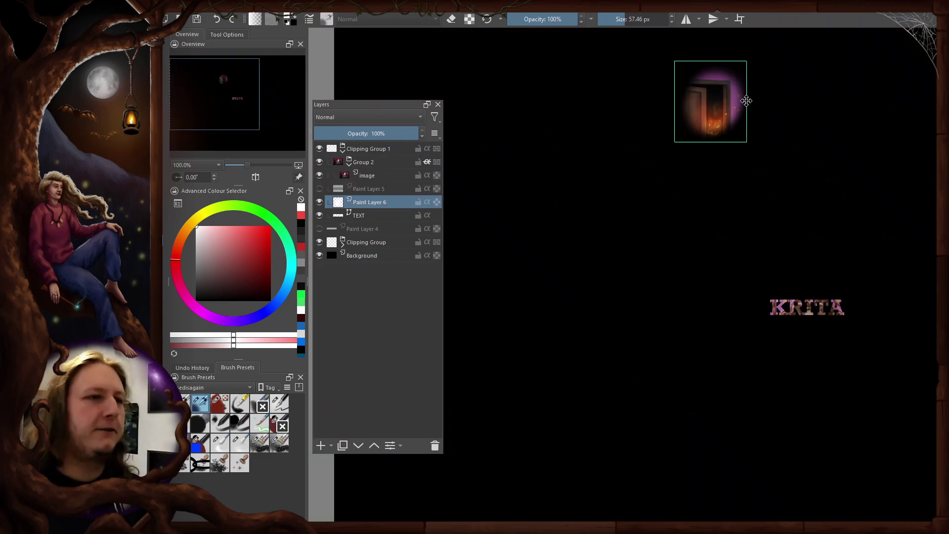
left_click_drag(752, 95, 762, 131)
left_click_drag(718, 221, 607, 301)
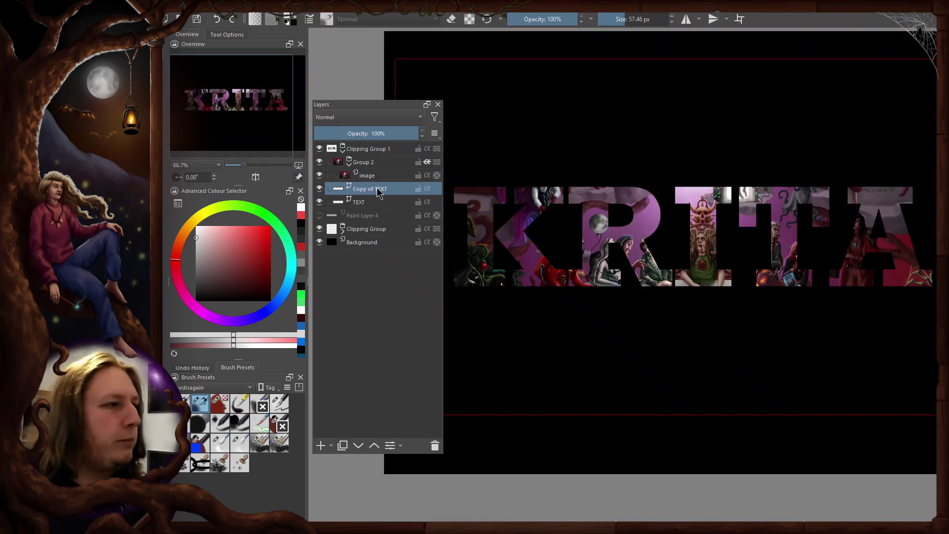
Open the Copy of TEXT layer's text in the editor and close it again.
double_click(485, 197)
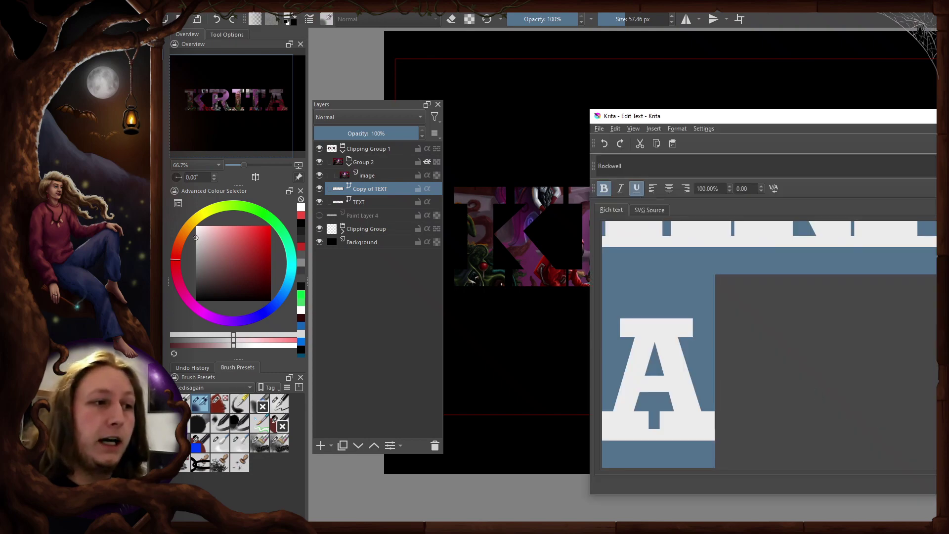
key("ctrl+w")
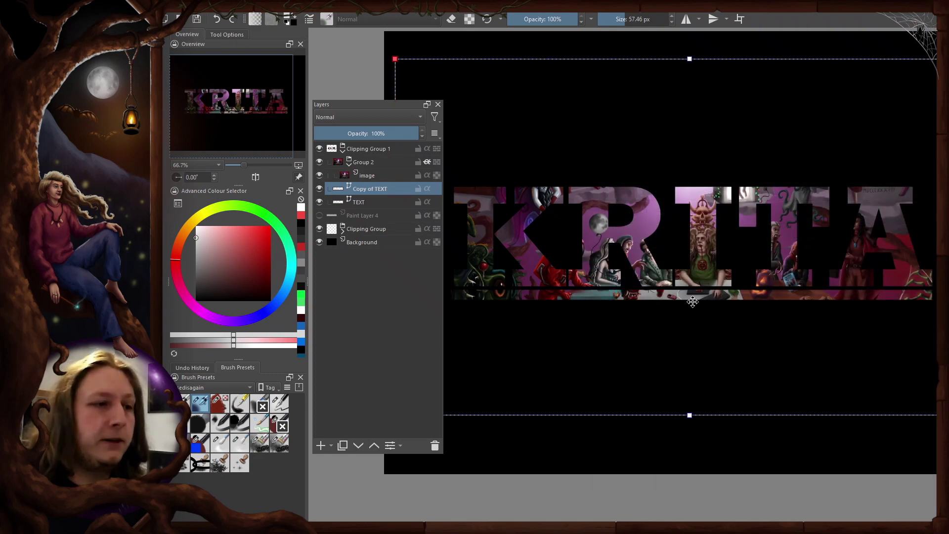
scroll(728, 322, "up", 1)
scroll(661, 308, "down", 1)
scroll(643, 277, "up", 2)
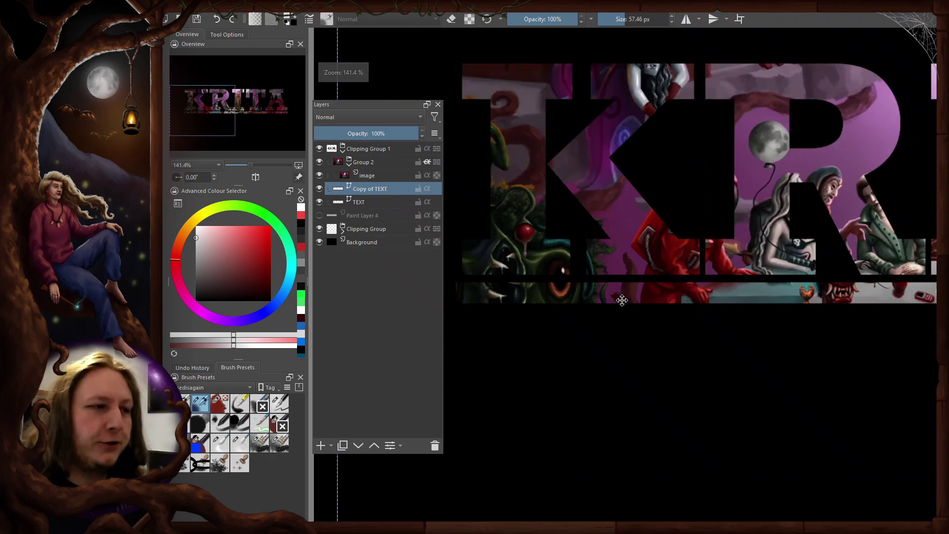
scroll(692, 277, "down", 1)
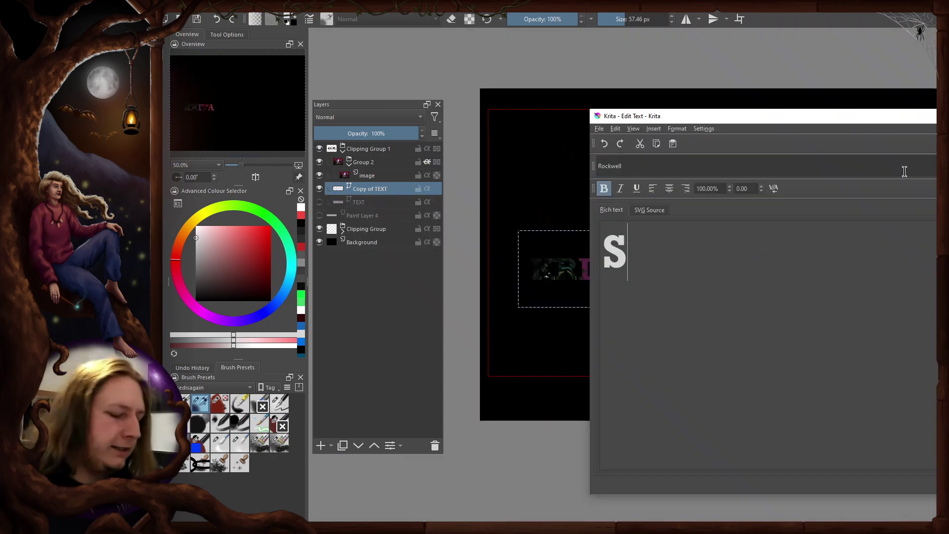
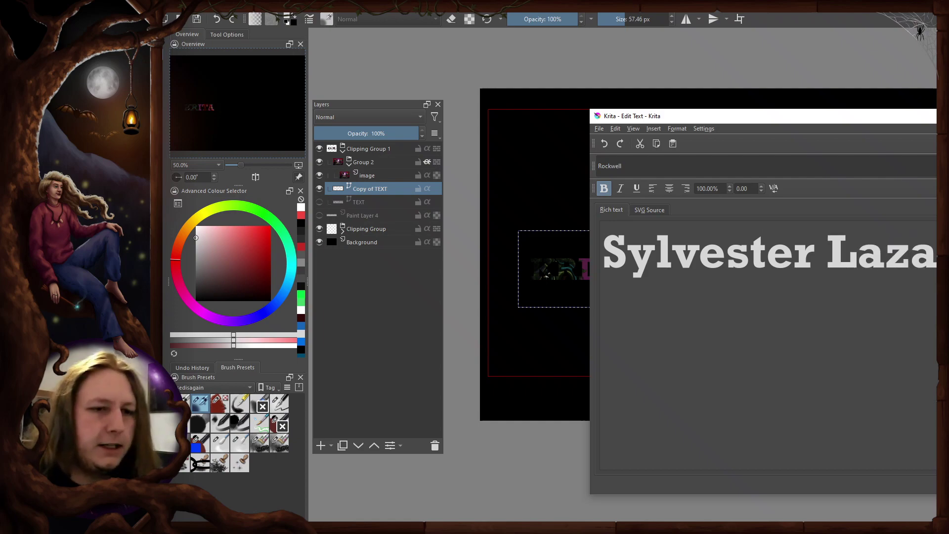
Replace the text with the artist's two-word name, move it up-right, and reopen the editor.
key("ctrl+w")
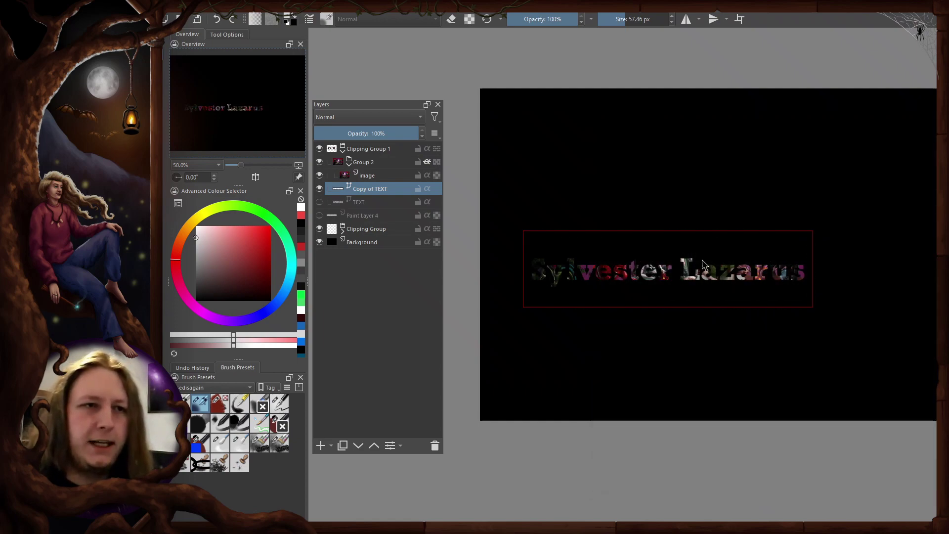
scroll(682, 271, "up", 1)
key("t")
left_click_drag(709, 277, 746, 241)
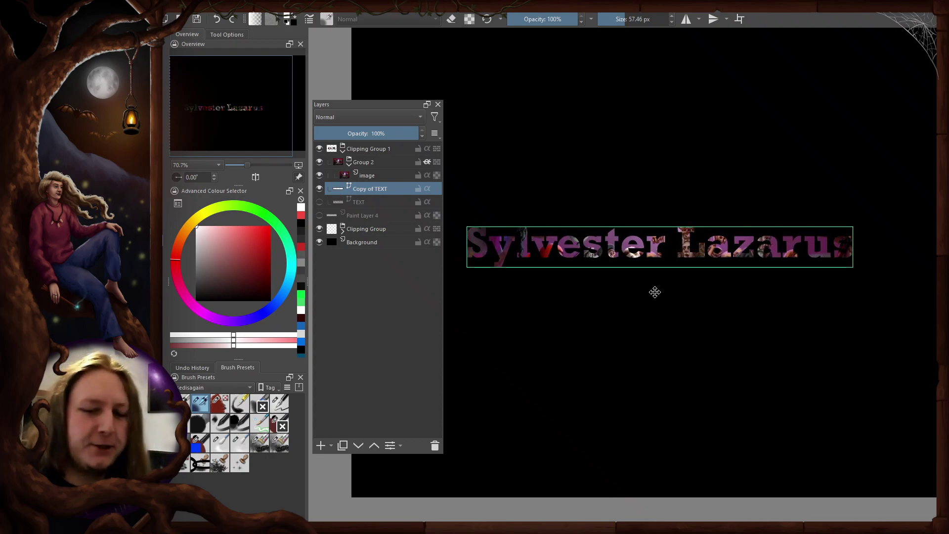
double_click(654, 290)
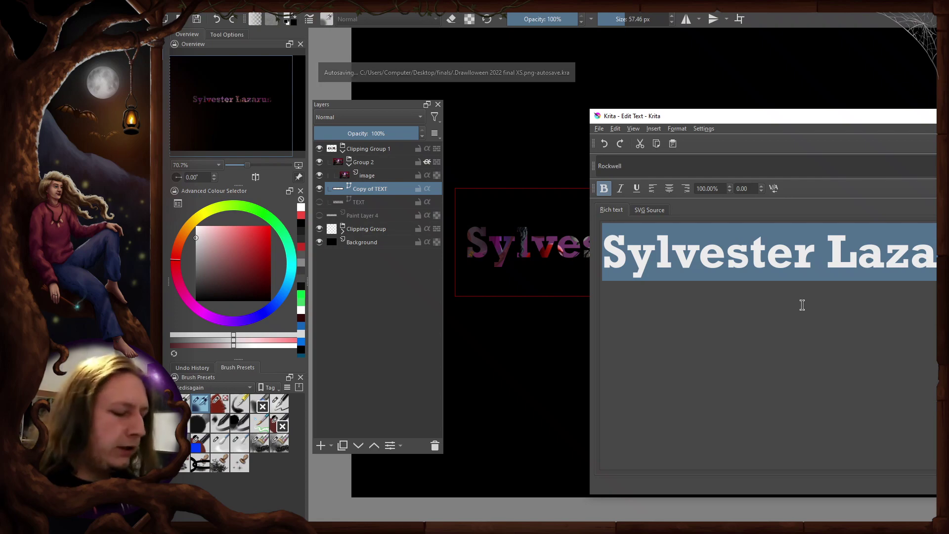
Paste the three Harry Potter quotes into the text and centre-align every line.
type("3. \"If you want to kill Harry, you'll have to kill us too!\" - Hermione G.  2. \"Sometimes I wish you weren't my son.\" - Harry P.  1. \"Shoelace... Merry Christmas, Harry!\" - Ginny W.")
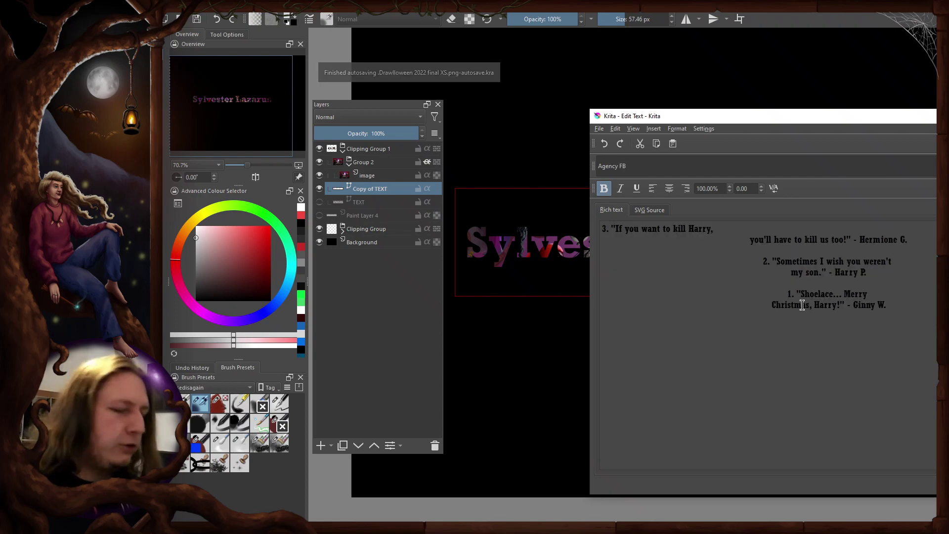
key("ctrl+a")
left_click(667, 190)
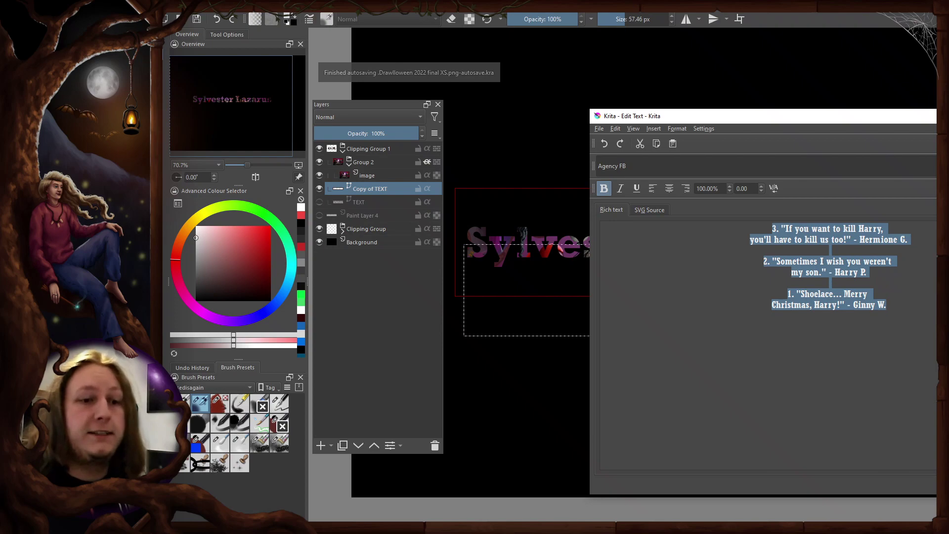
key("ctrl+s")
key("ctrl+w")
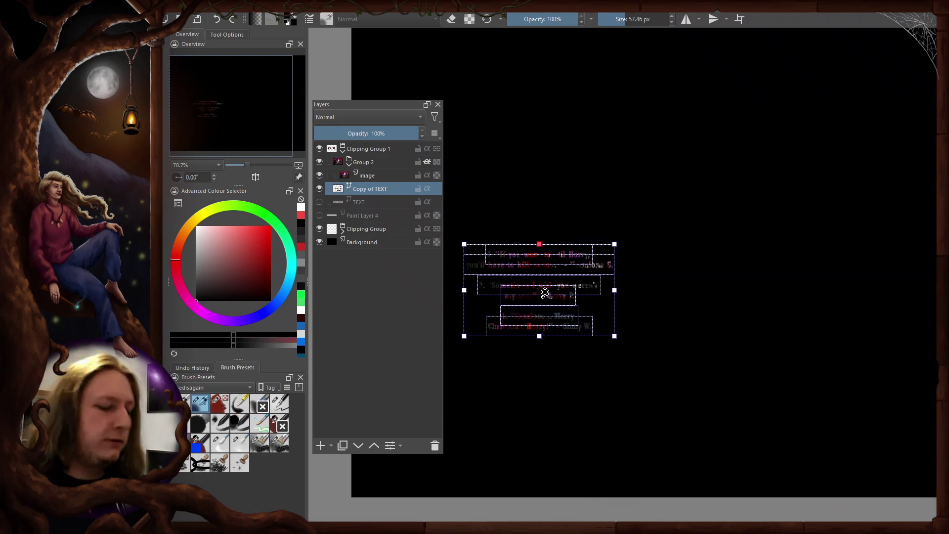
key("1")
Move the quote text right and brush a heart outline on a new paint layer.
left_click_drag(782, 154, 783, 280)
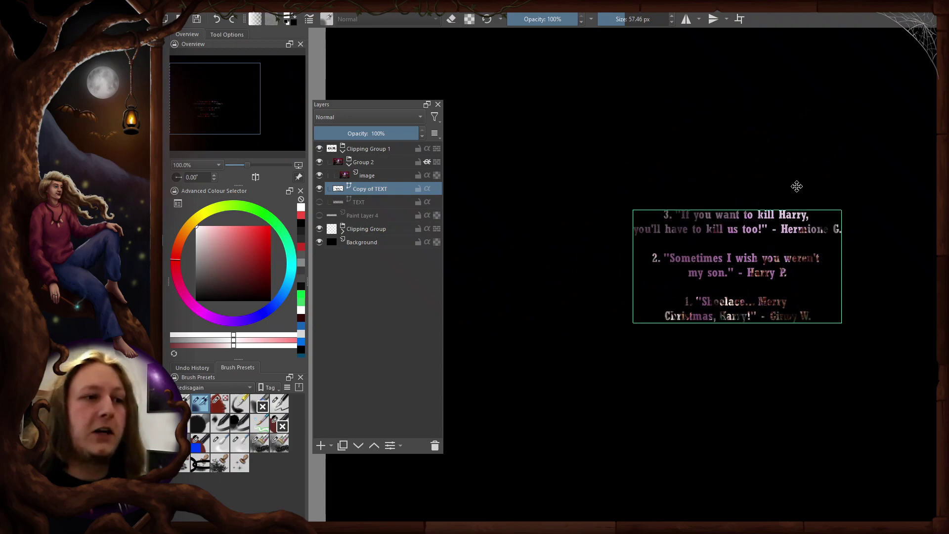
key("Insert")
key("b")
key("/")
mouse_move(663, 156)
left_mouse_down()
mouse_move(749, 105)
mouse_move(803, 165)
mouse_move(805, 288)
mouse_move(710, 348)
mouse_move(666, 413)
mouse_move(596, 99)
mouse_move(511, 150)
mouse_move(528, 292)
mouse_move(615, 328)
mouse_move(664, 412)
left_mouse_up()
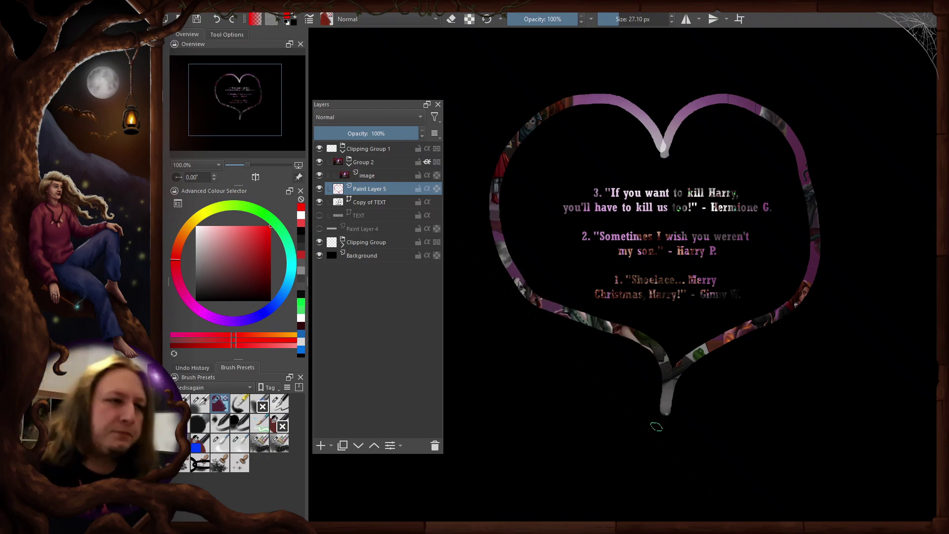
Enlarge the brush and paint a large patch inside the heart to reveal the painting.
left_click_drag(656, 427, 645, 439)
left_click_drag(649, 253, 732, 253)
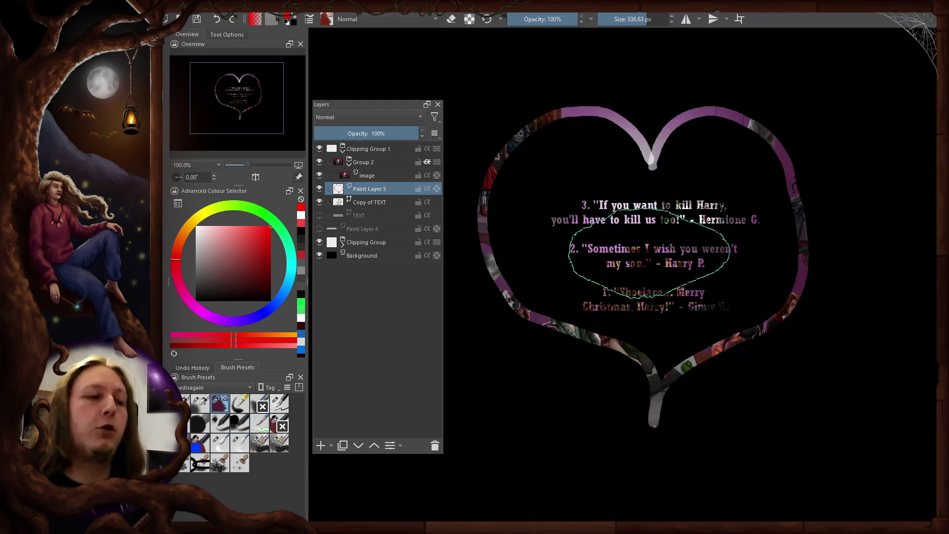
mouse_move(648, 297)
left_mouse_down()
mouse_move(653, 252)
mouse_move(642, 307)
mouse_move(673, 337)
left_mouse_up()
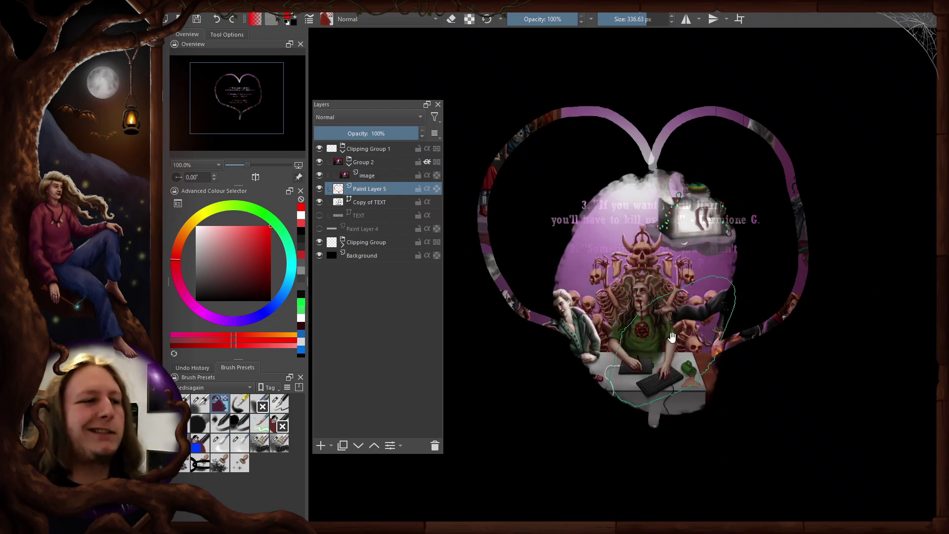
scroll(680, 371, "up", 3)
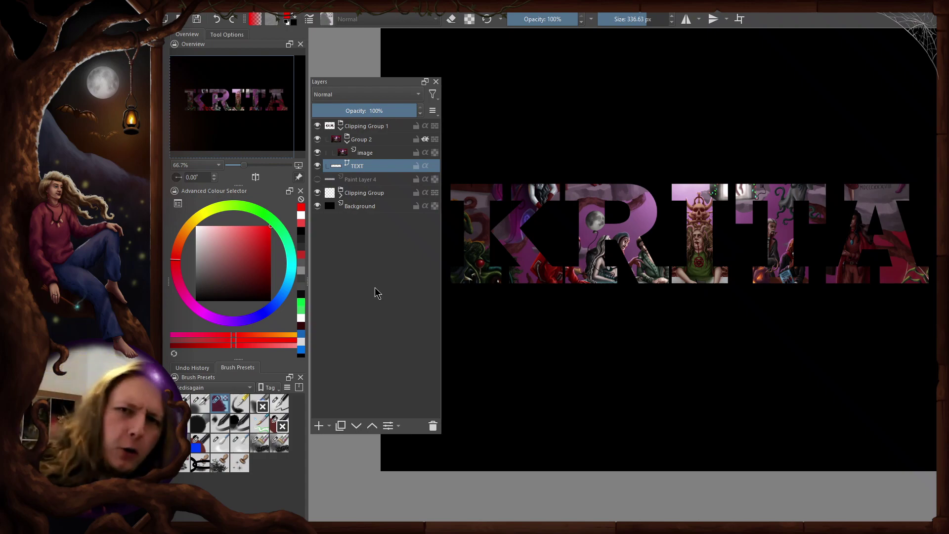
Move the painting and TEXT layers to the top of the layer stack.
left_click(365, 153, "ctrl")
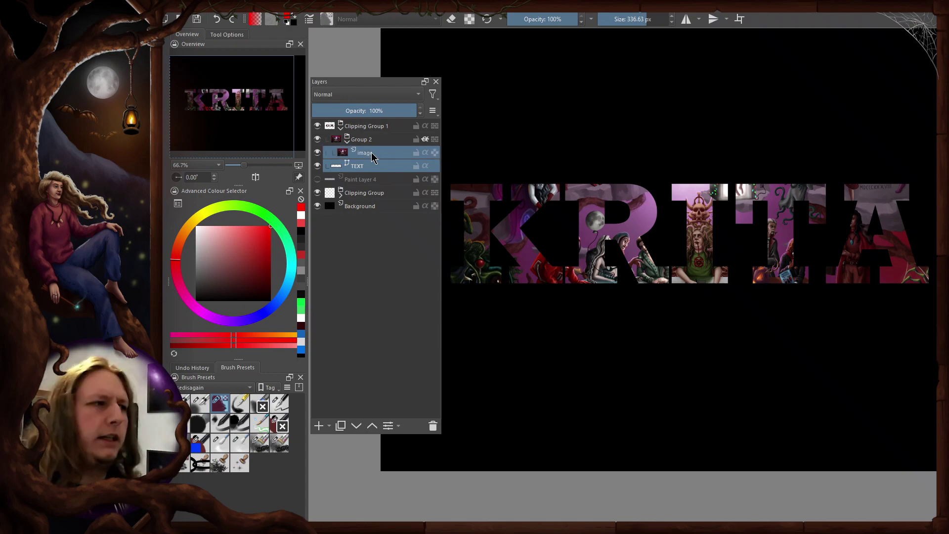
left_click_drag(364, 152, 387, 120)
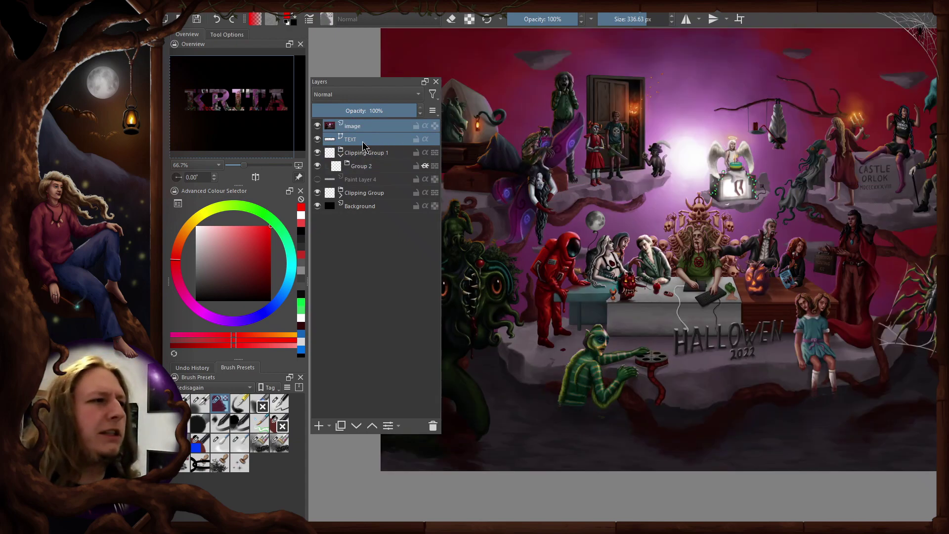
left_click(356, 128)
left_click_drag(683, 142, 650, 193)
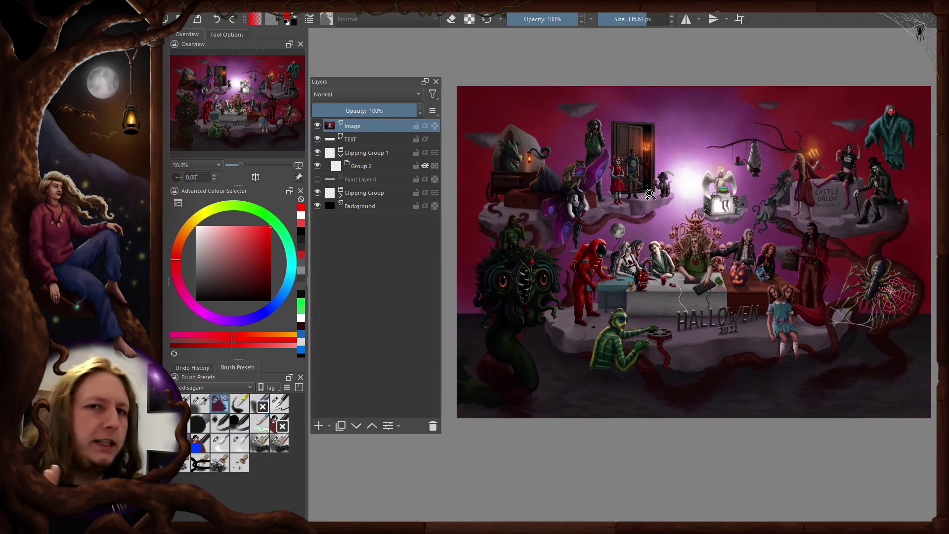
Select the KRITA letter shapes and copy that part of the painting to a new layer.
left_click(349, 139)
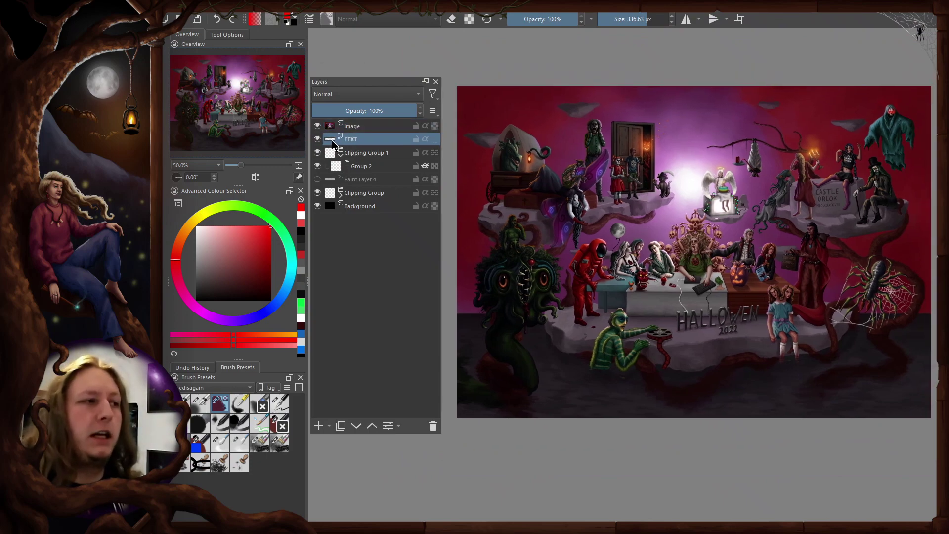
left_click(331, 141, "ctrl")
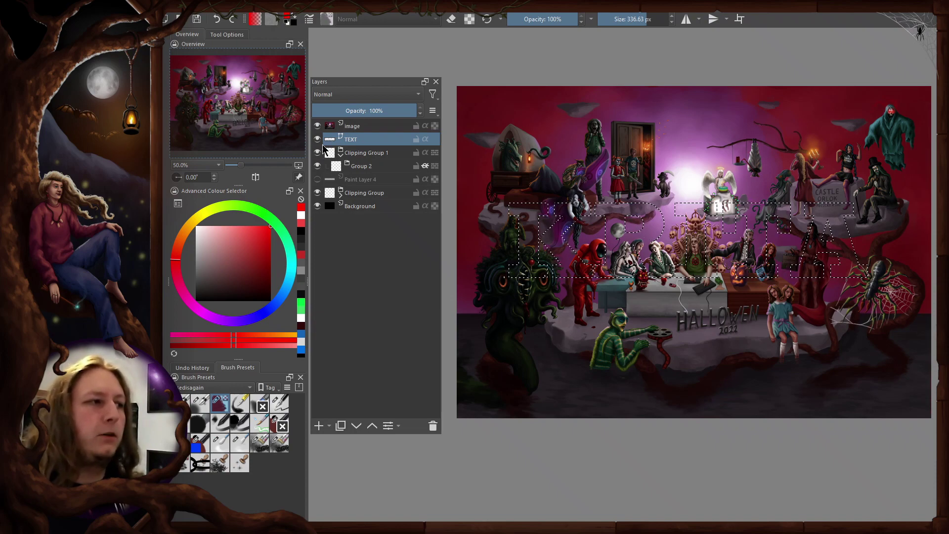
scroll(534, 227, "up", 2)
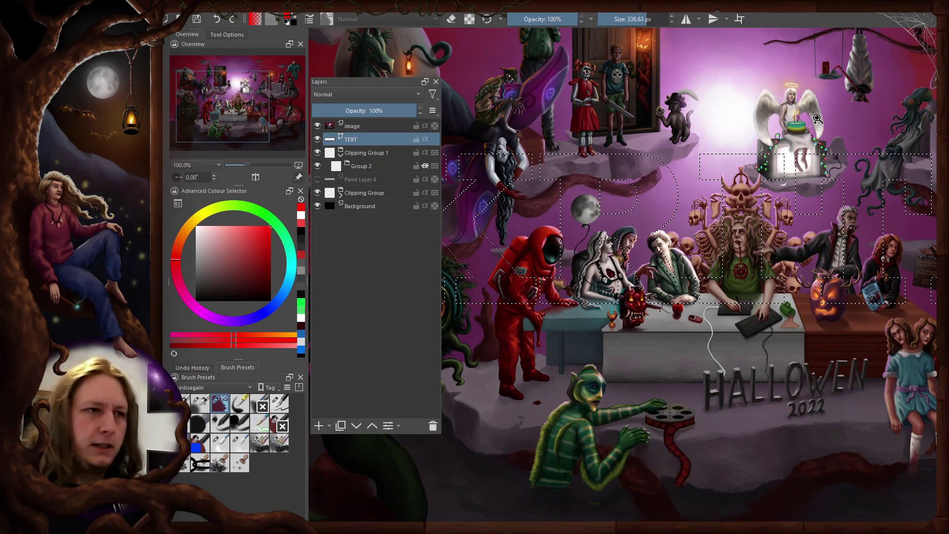
left_click(353, 127)
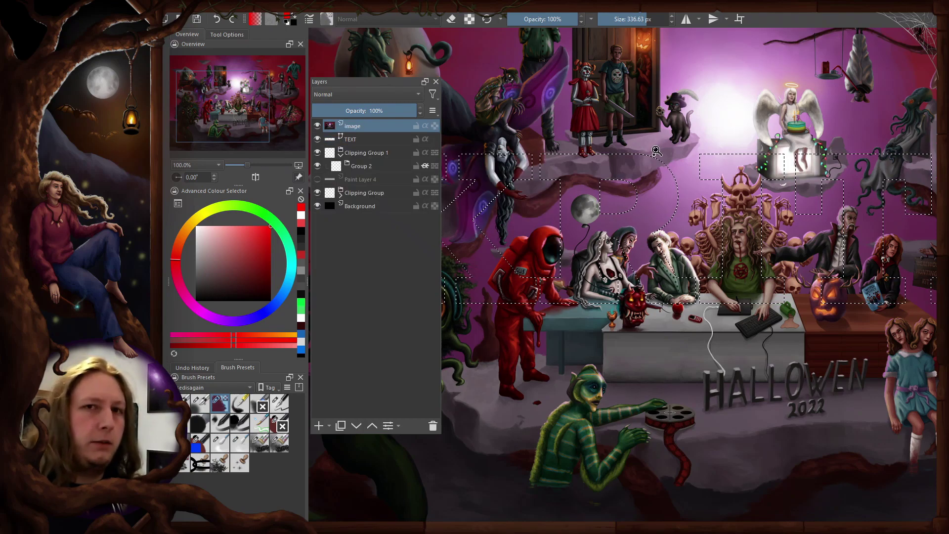
key("ctrl+alt+j")
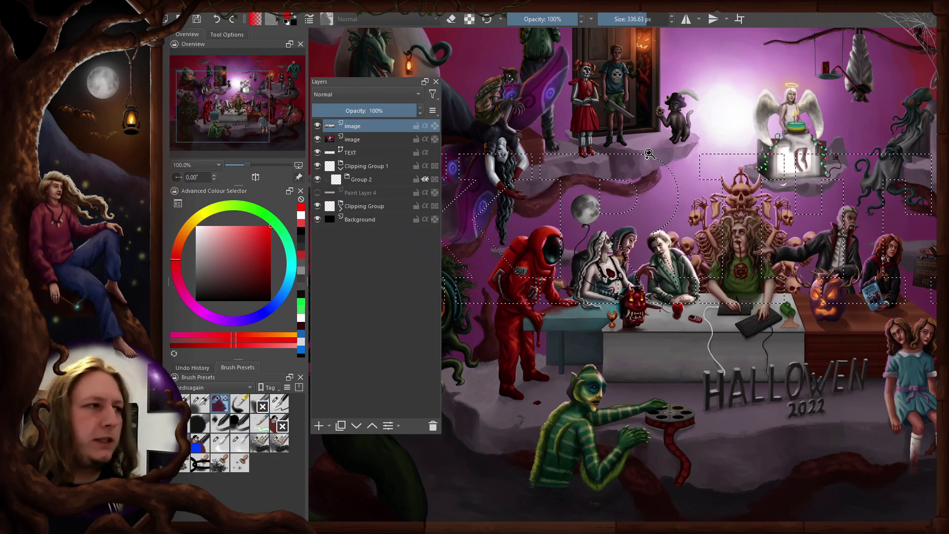
key("ctrl+shift+a")
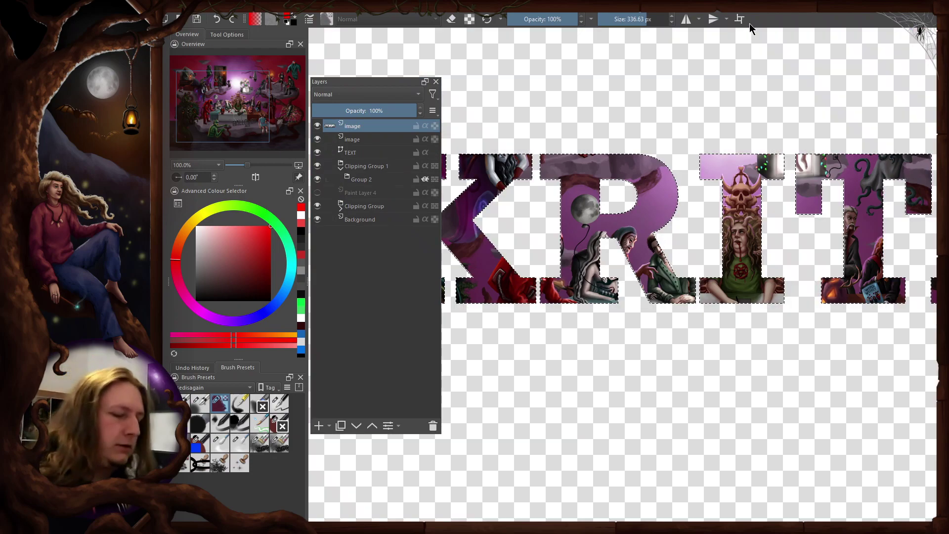
scroll(700, 157, "down", 1)
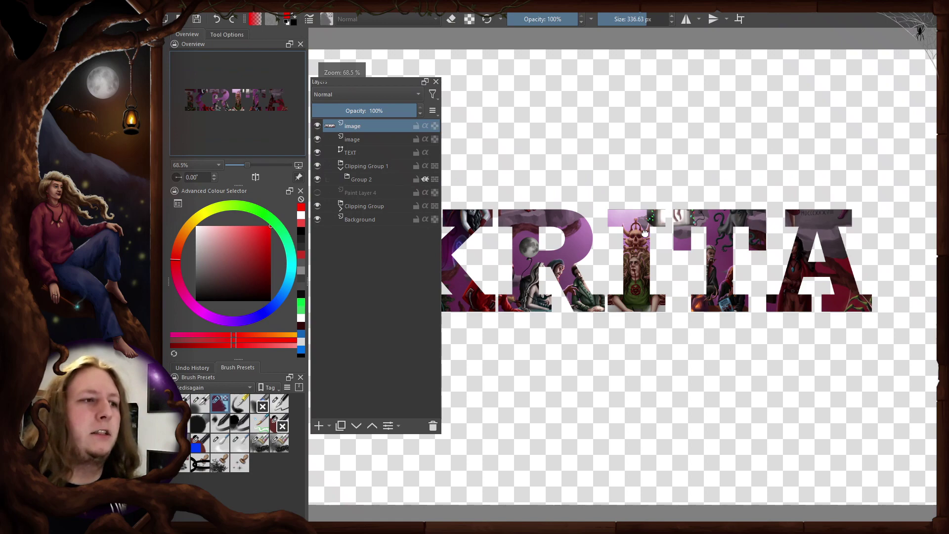
left_click_drag(684, 200, 710, 203)
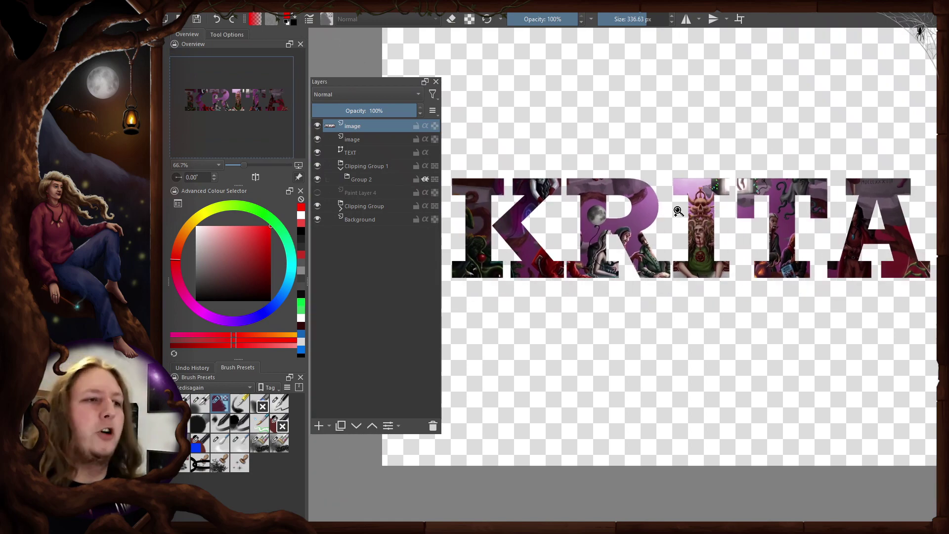
scroll(687, 173, "up", 2)
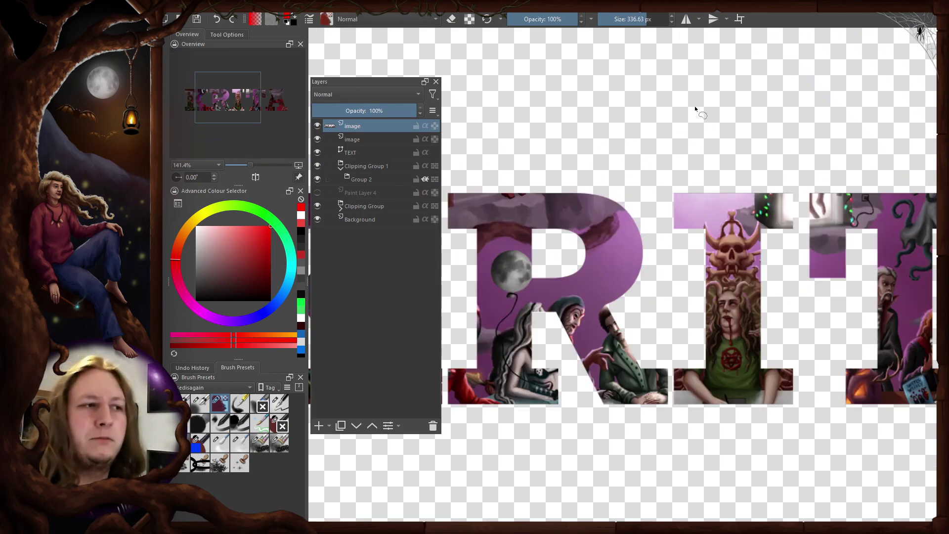
left_click_drag(702, 151, 609, 144)
mouse_move(638, 222)
left_mouse_down()
mouse_move(705, 152)
mouse_move(795, 101)
left_mouse_up()
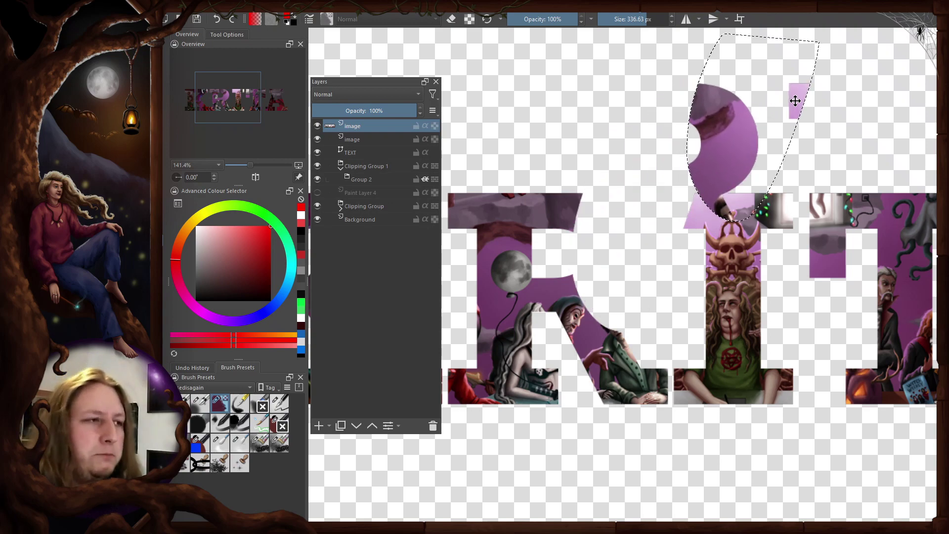
key("ctrl+z")
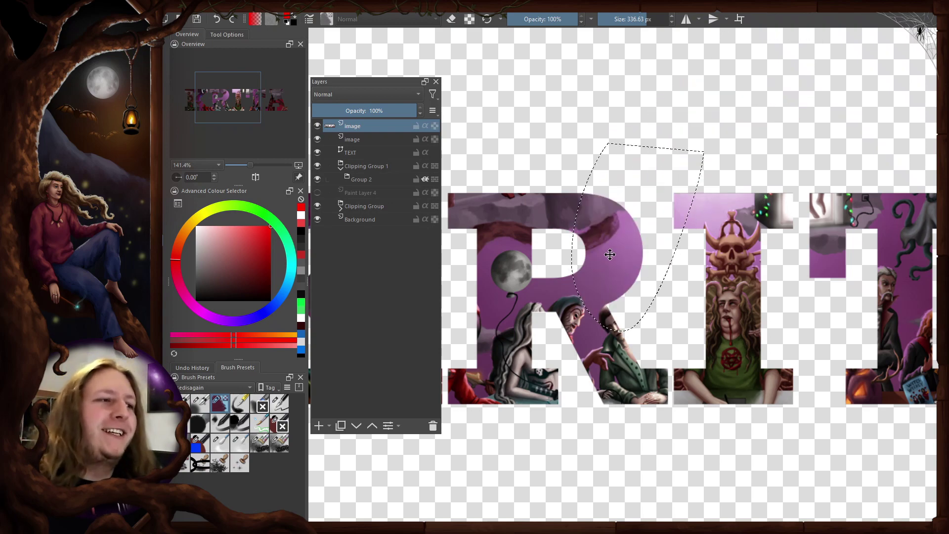
scroll(721, 153, "down", 5)
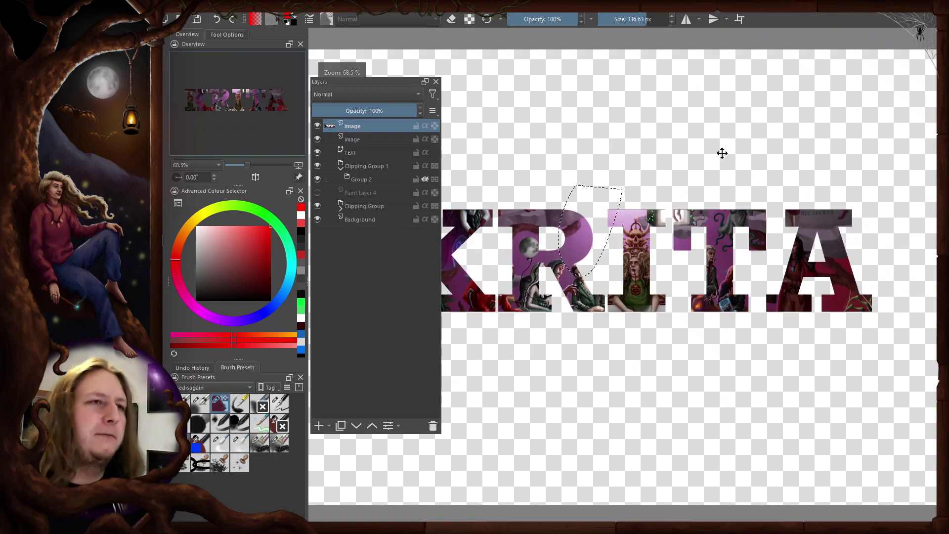